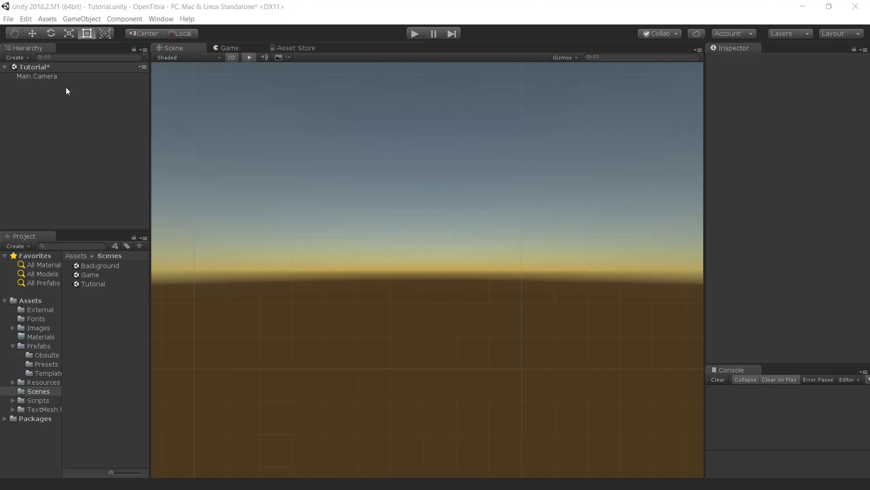
Add a UI Canvas to the Tutorial scene, bringing in an EventSystem, then deselect it
right_click(41, 108)
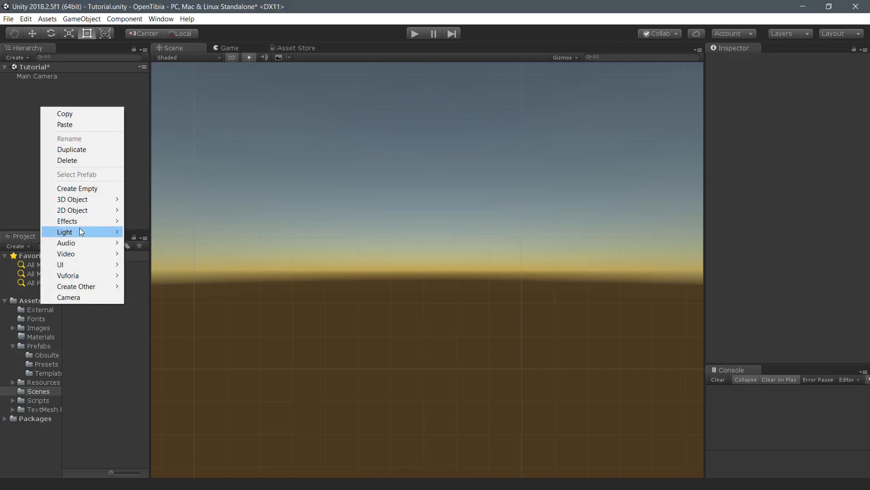
mouse_move(88, 263)
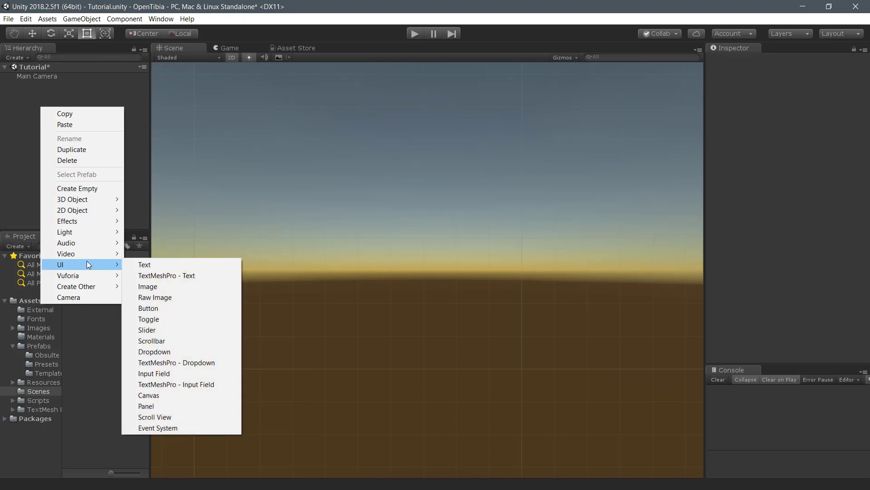
click(150, 395)
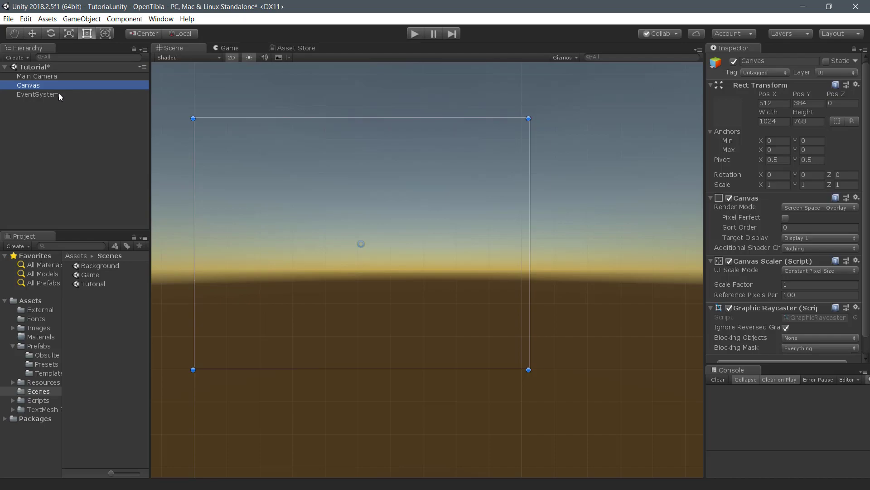
click(481, 307)
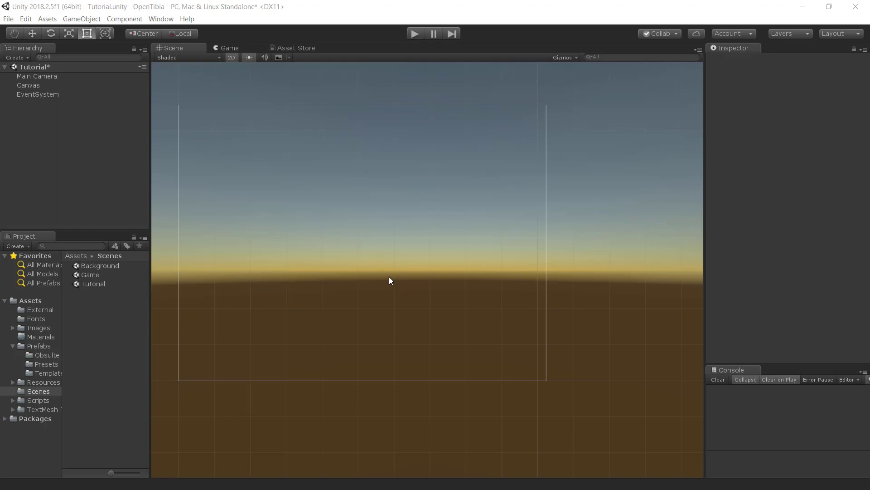
Add a UI Image as a child of the Canvas
right_click(39, 85)
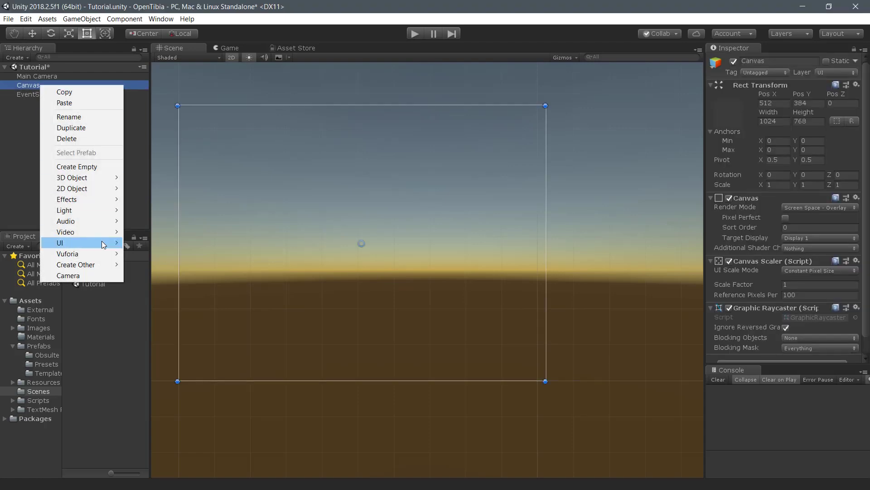
mouse_move(104, 243)
click(148, 267)
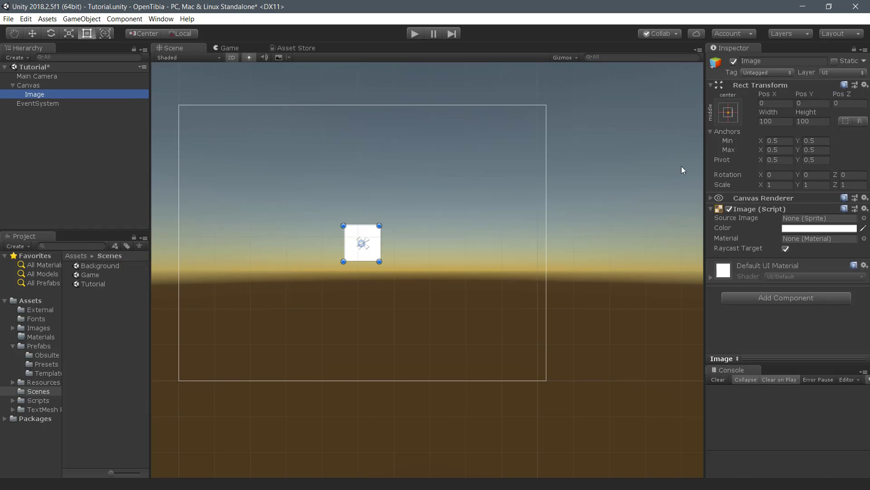
Apply the stretch-stretch anchor preset with position so the Image fills the Canvas with zero offsets
click(728, 114)
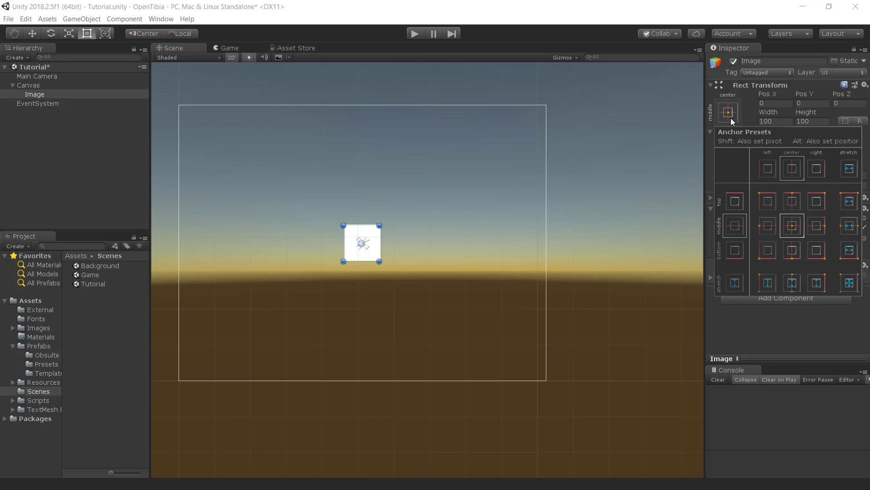
key(alt)
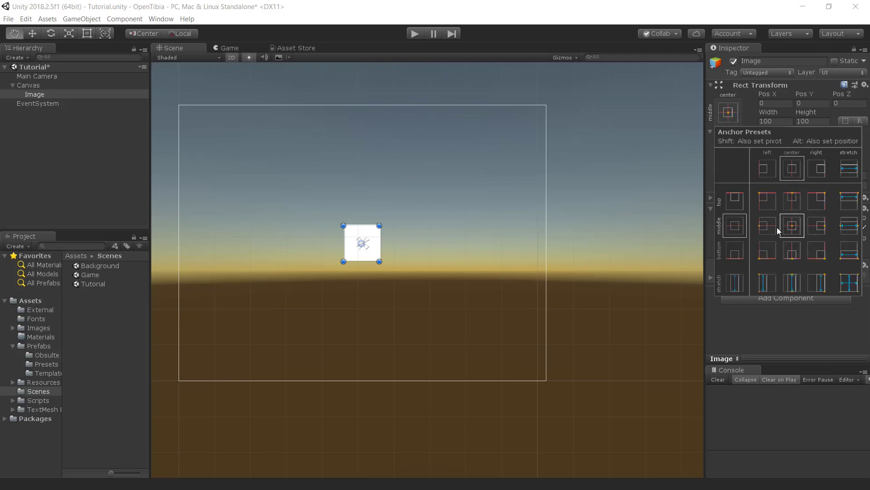
alt+click(851, 286)
key(t)
click(798, 328)
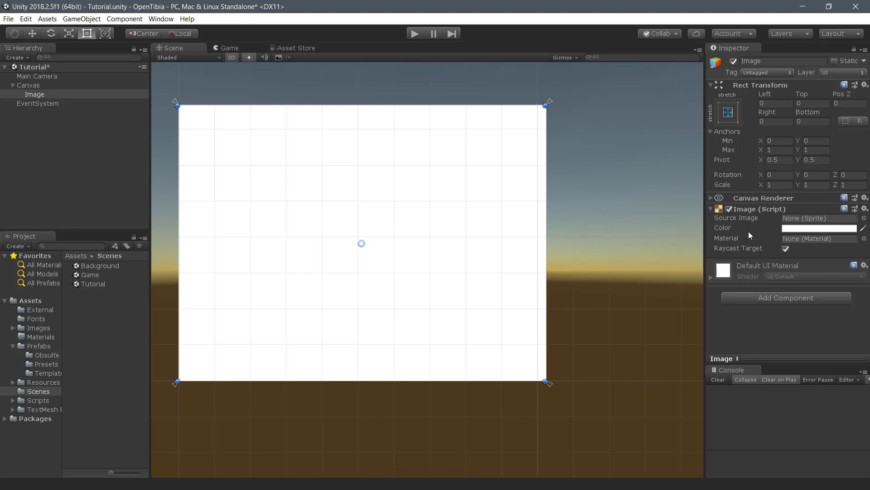
Check the Image tint's alpha, then set its Source Image to the Artwork sprite
click(784, 229)
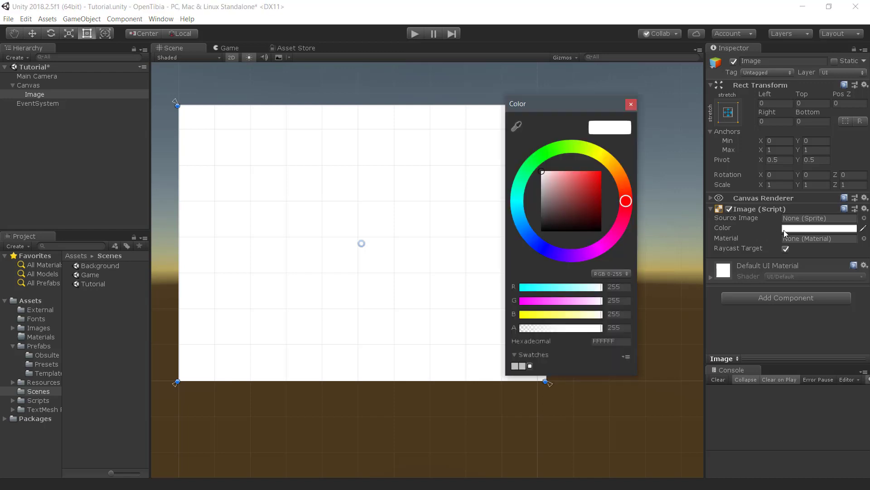
click(618, 328)
click(631, 105)
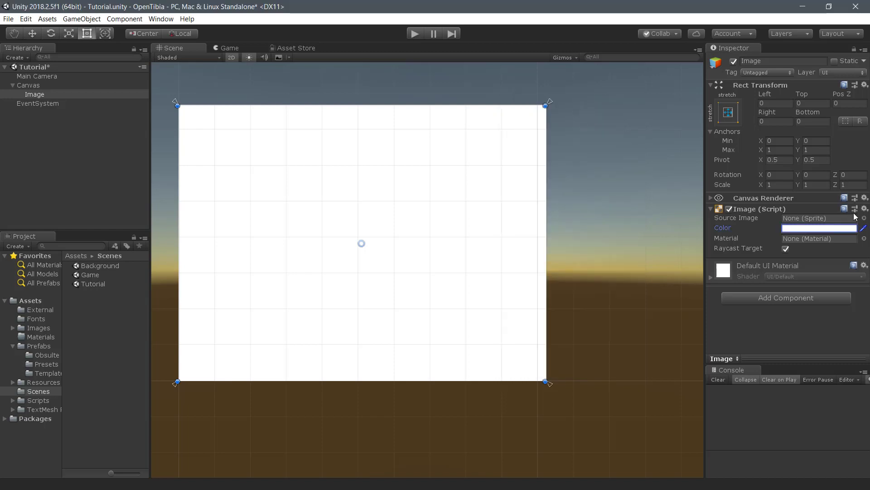
click(864, 219)
click(447, 115)
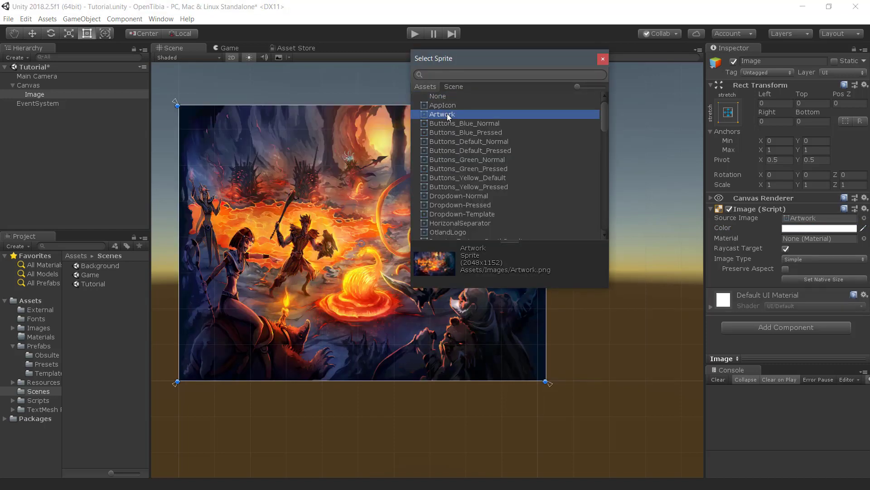
double_click(448, 115)
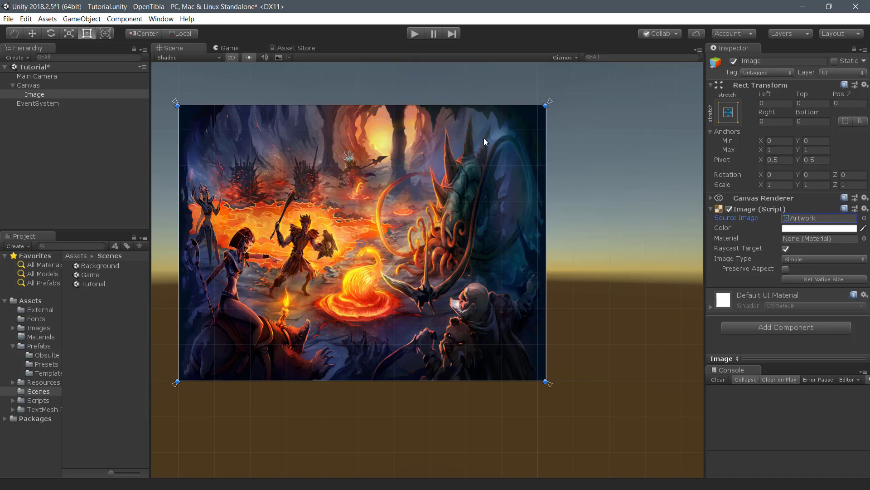
Preview the Game view at 4:3, then 16:10, and go back to the Scene view
click(241, 48)
click(262, 58)
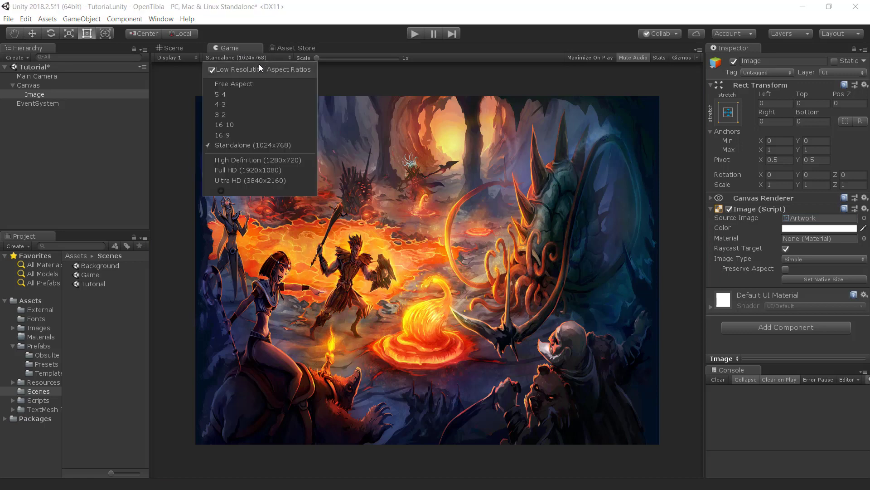
click(227, 99)
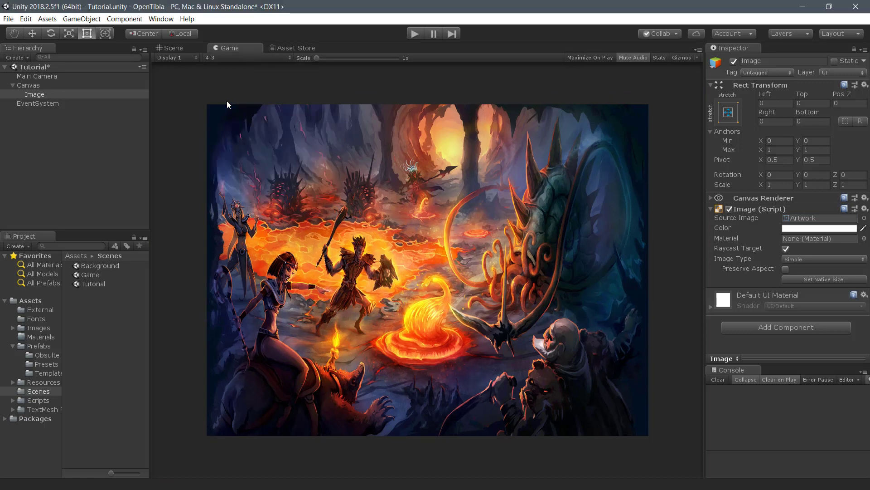
click(230, 59)
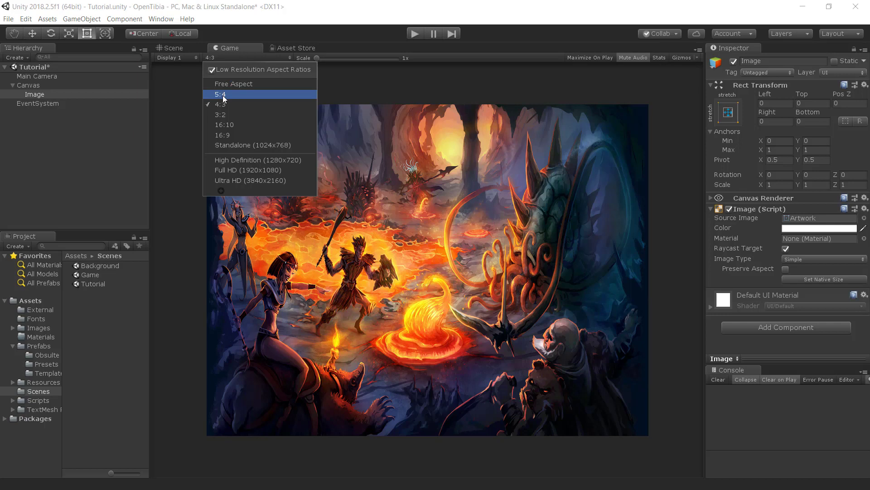
click(224, 123)
click(175, 48)
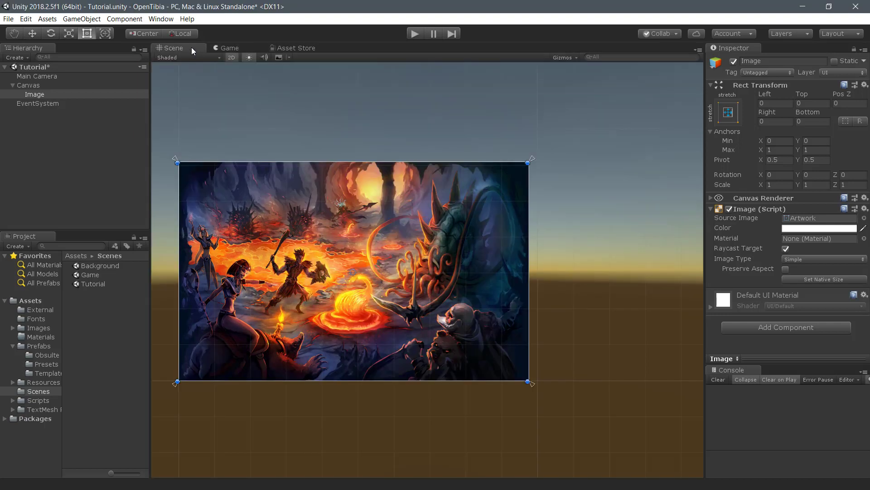
Add an Aspect Ratio Fitter to the Image set to Envelope Parent with aspect ratio 1.6
click(759, 322)
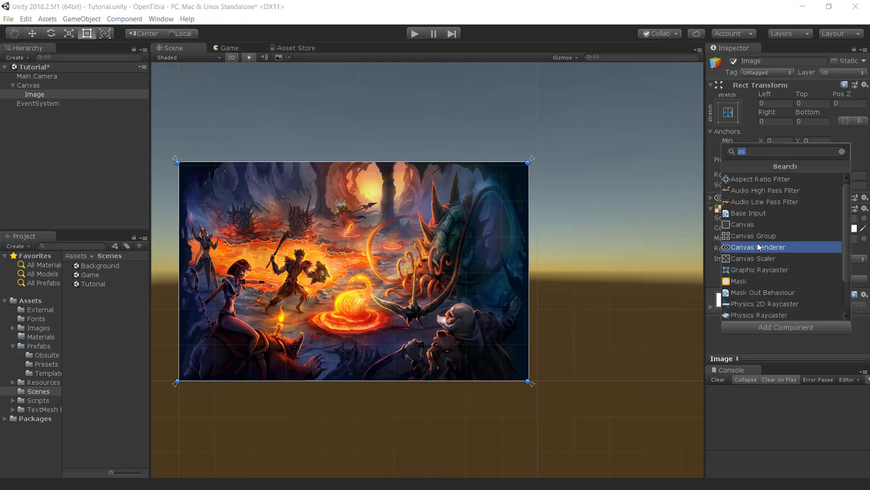
click(735, 178)
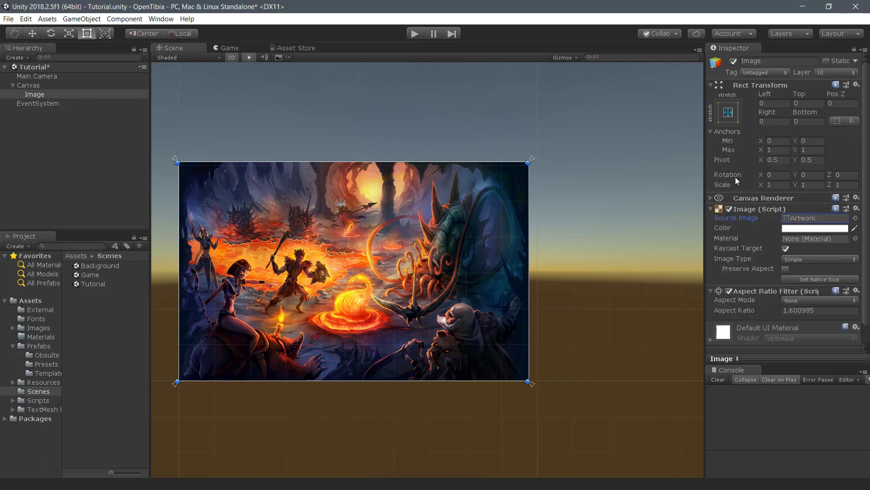
scroll(745, 278, down, 2)
click(804, 278)
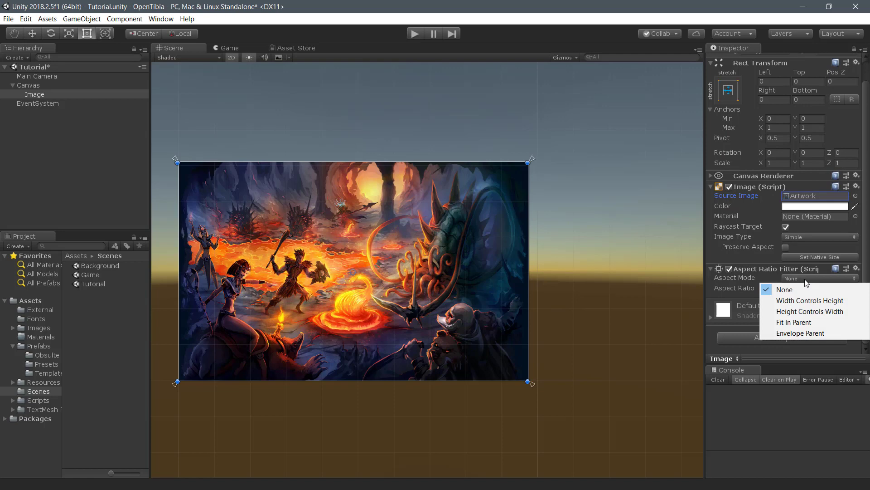
click(795, 333)
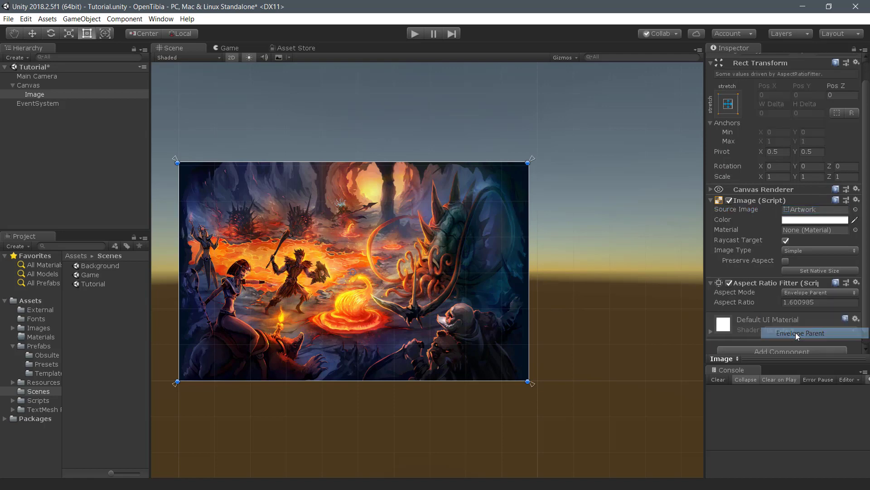
click(816, 302)
text(1.6)
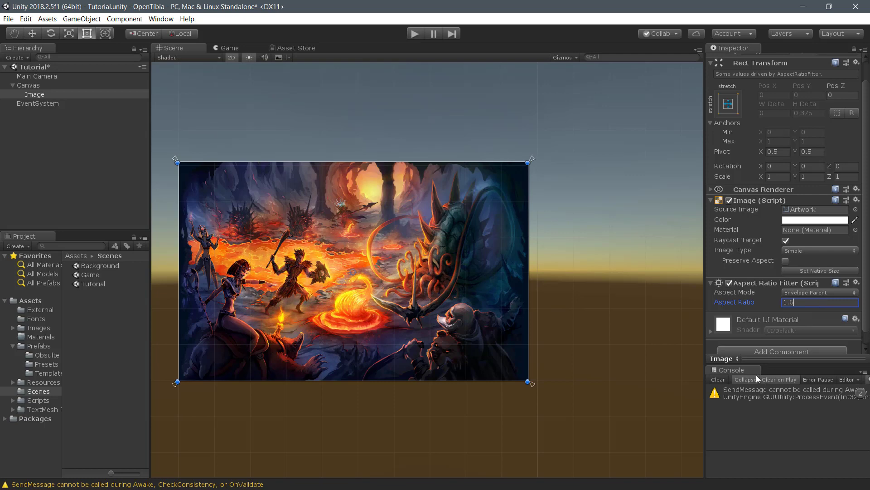
click(718, 379)
Preview the game at Standalone (1024x768), then go back to the Scene view
click(232, 46)
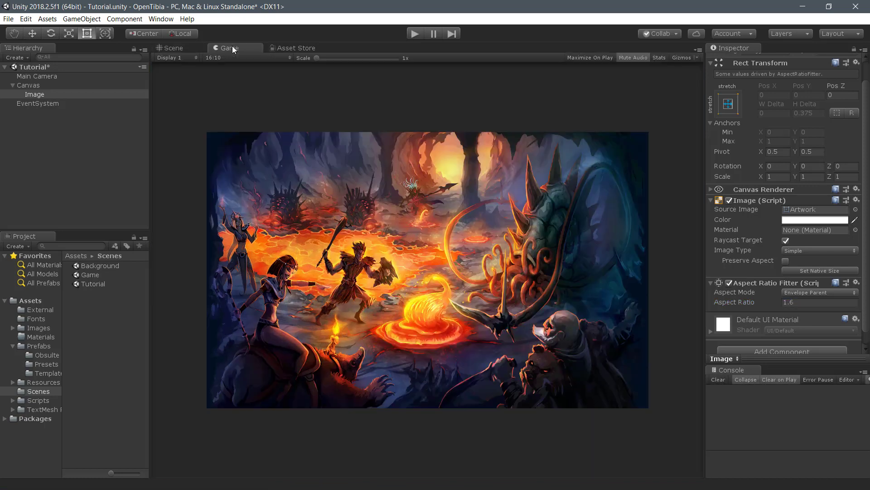
click(222, 58)
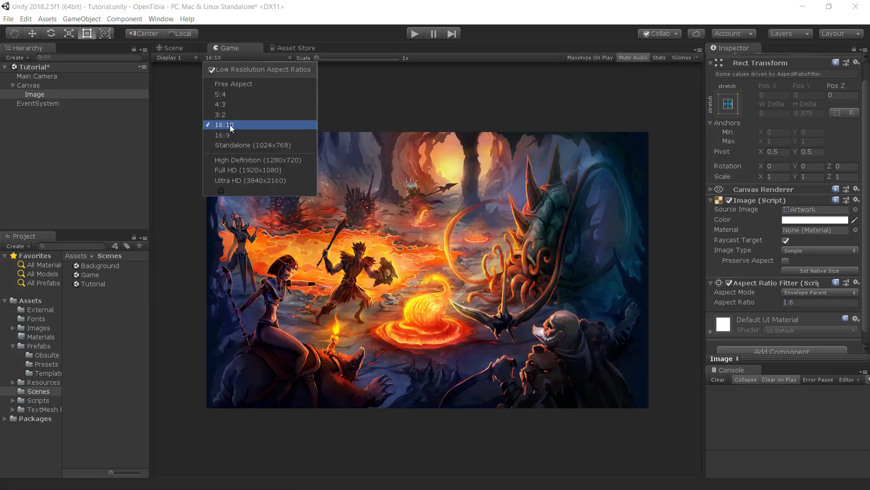
click(231, 145)
click(190, 49)
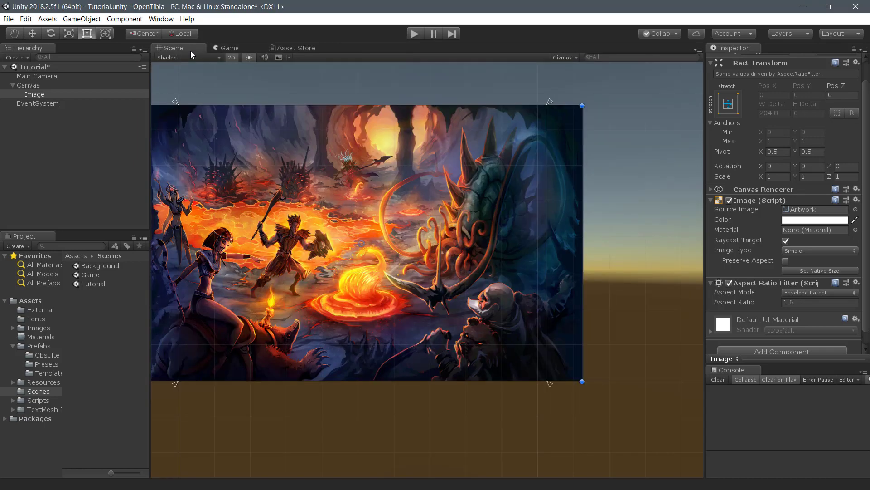
Try Fit In Parent as the aspect mode, then set it back to Envelope Parent
scroll(260, 129, down, 4)
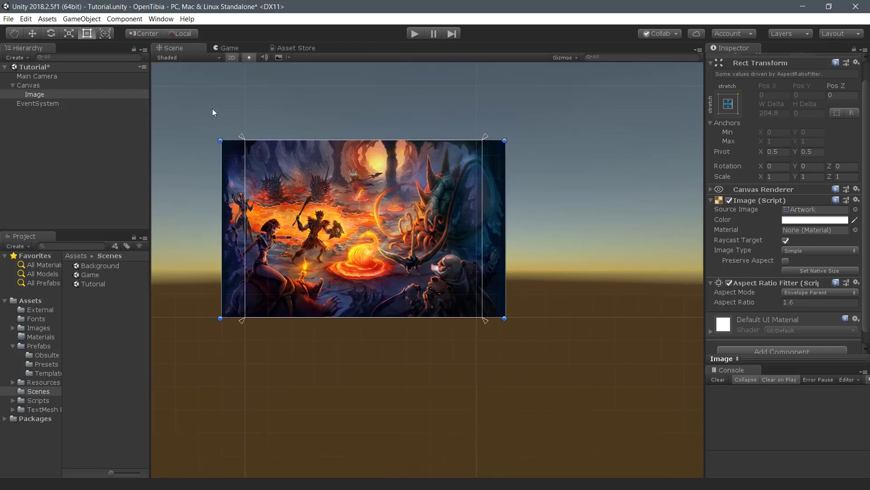
click(823, 292)
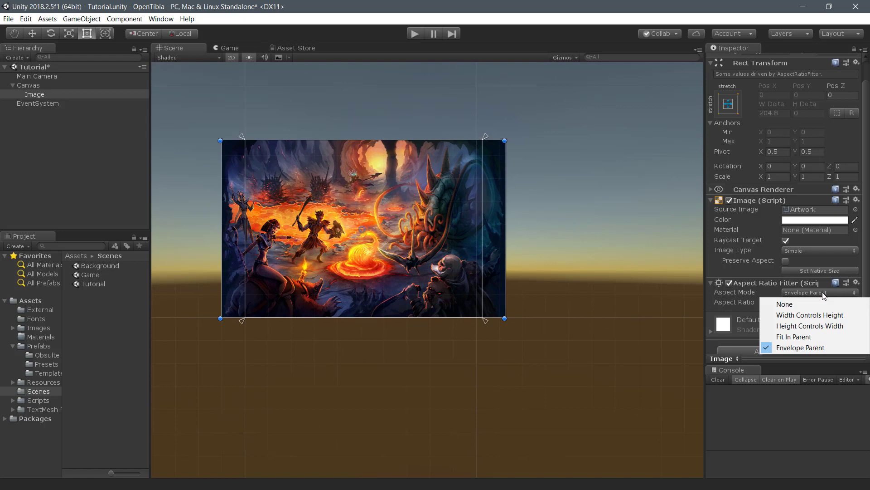
click(504, 302)
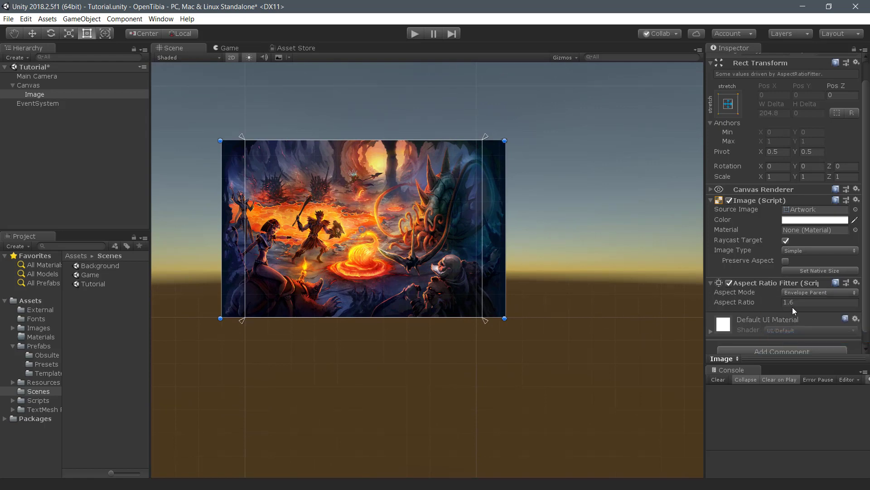
click(803, 295)
scroll(356, 199, up, 1)
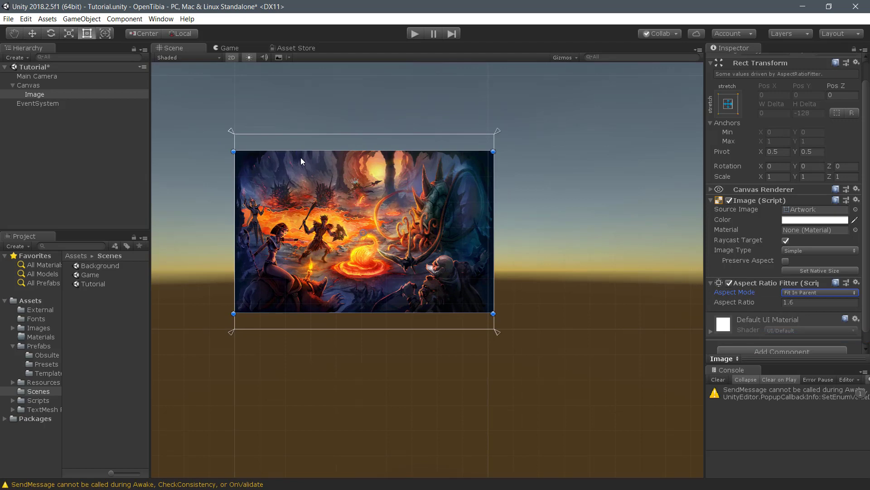
scroll(306, 161, up, 2)
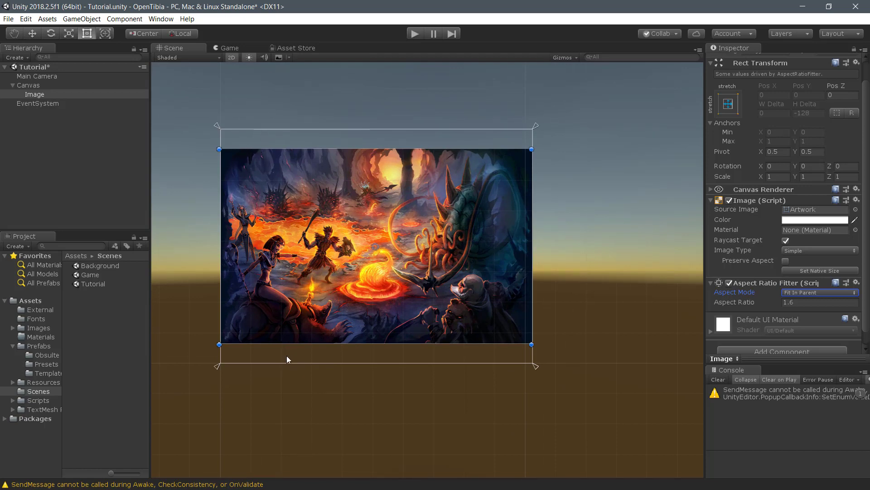
click(820, 293)
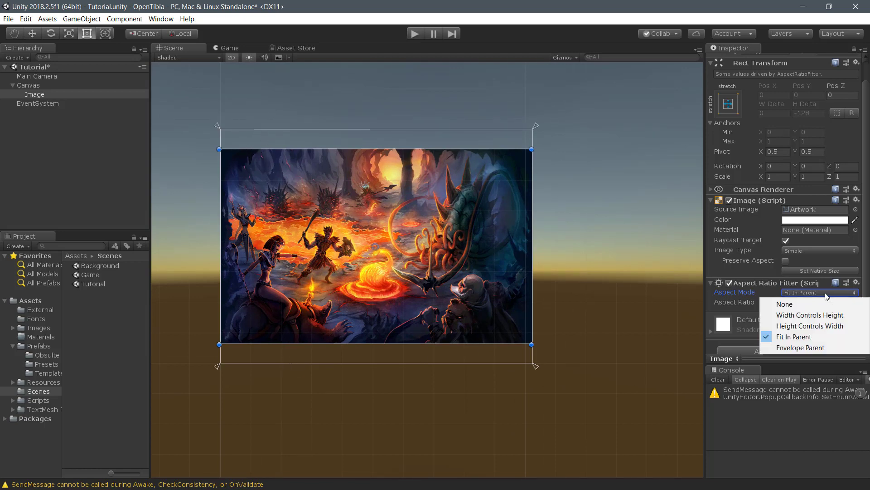
click(800, 342)
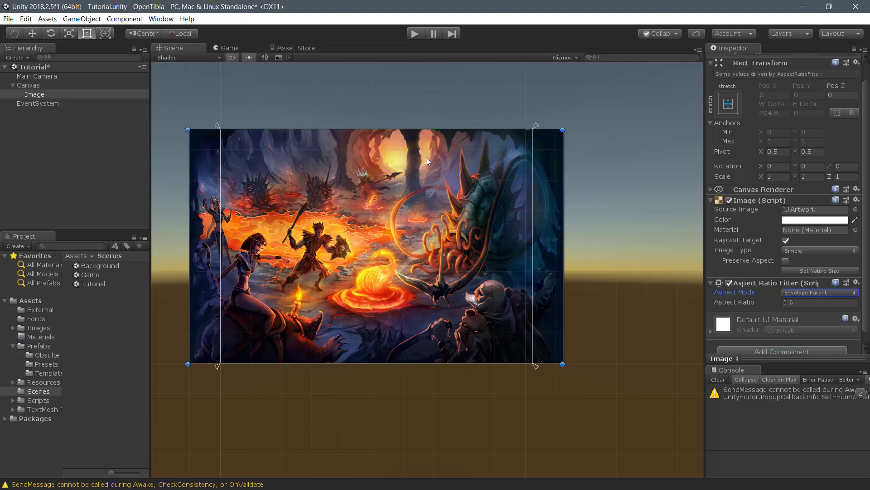
Rename the Canvas's Image object to 'BackgroundImage' in the Hierarchy
click(26, 92)
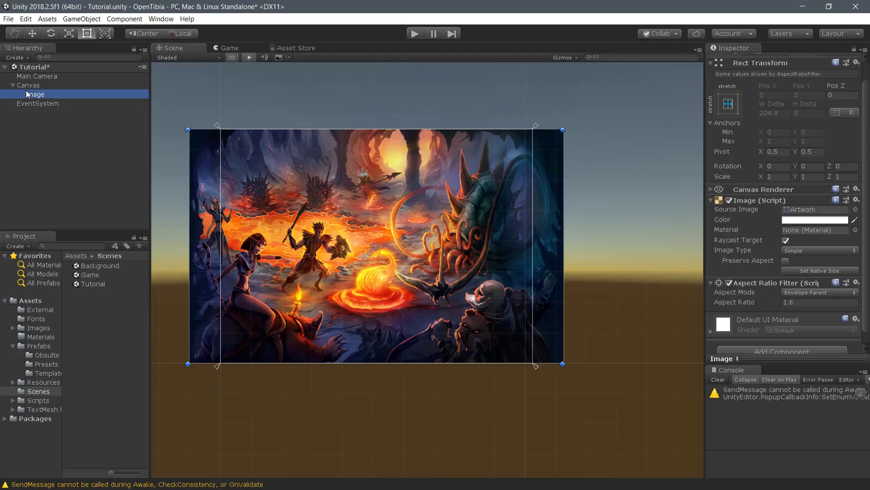
click(26, 90)
text(Back)
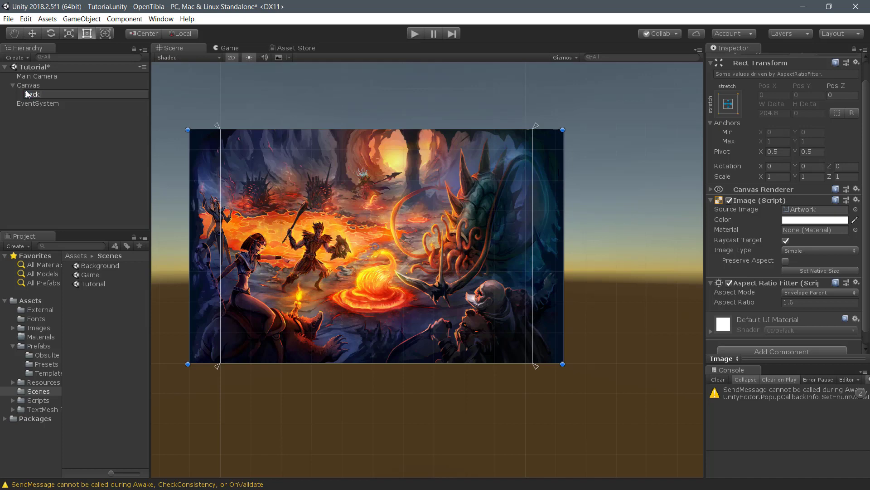
text(groundImage)
key(Return)
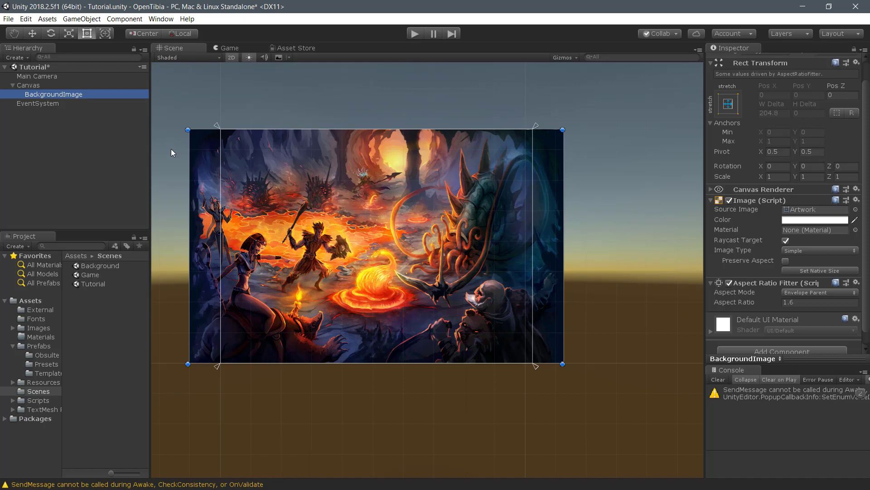
Drop the Window prefab under Canvas, centre it, and nest a TMPLabel prefab inside it
click(53, 282)
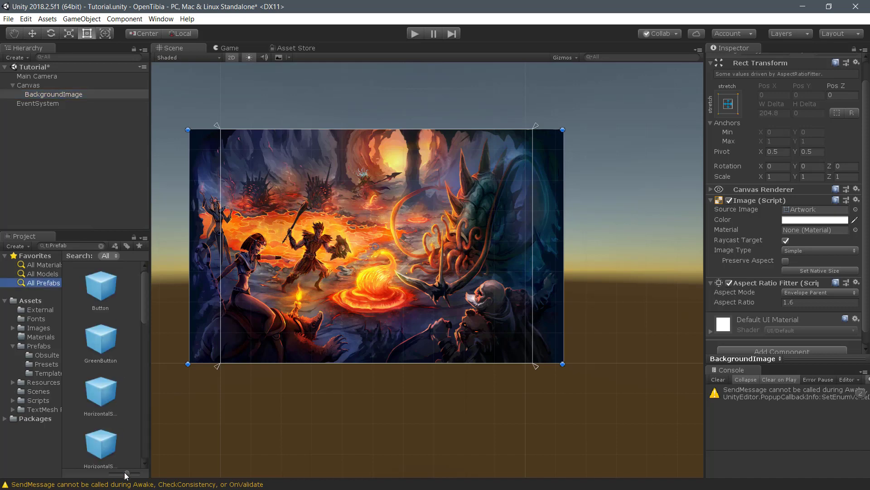
drag(124, 472, 110, 474)
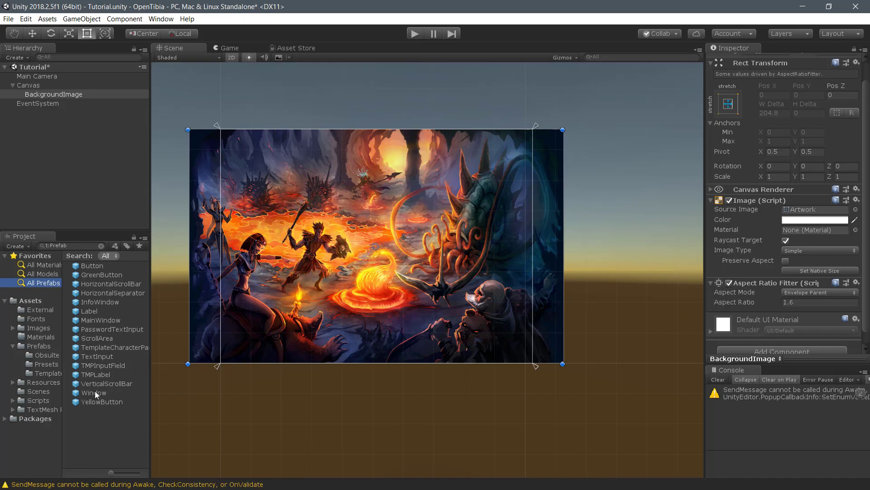
drag(94, 393, 54, 99)
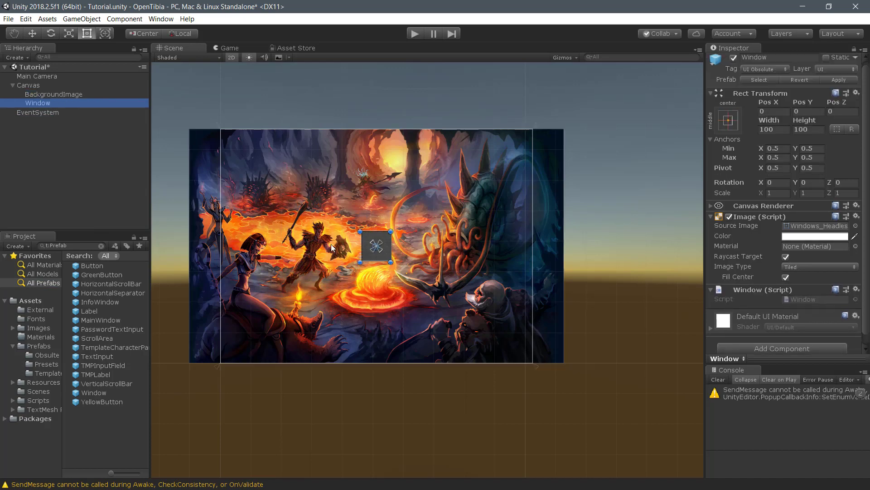
scroll(373, 245, up, 2)
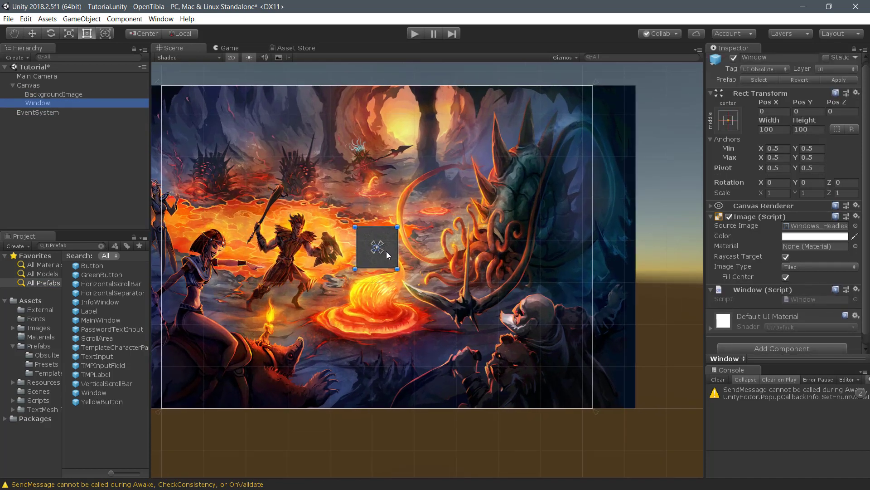
scroll(387, 251, up, 3)
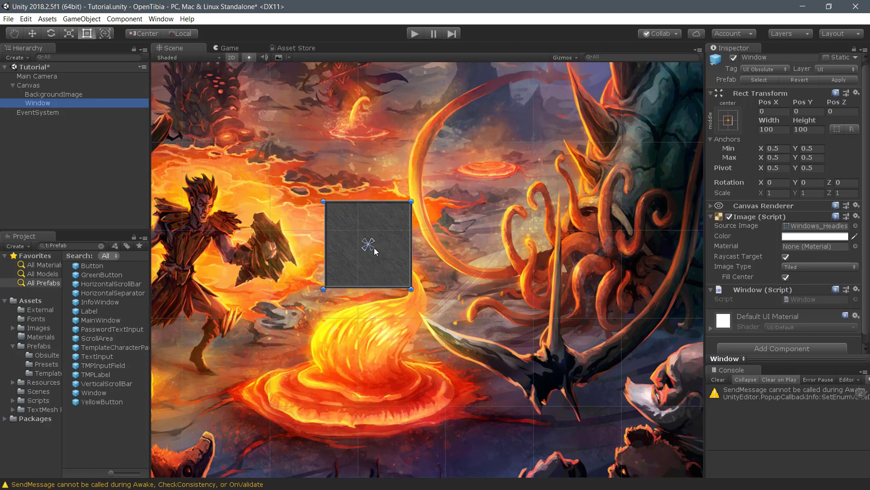
scroll(374, 248, down, 4)
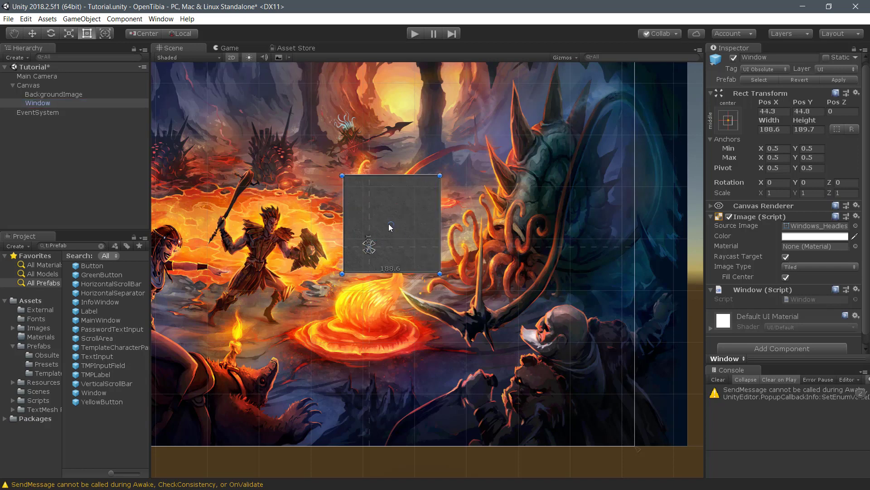
drag(403, 213, 382, 232)
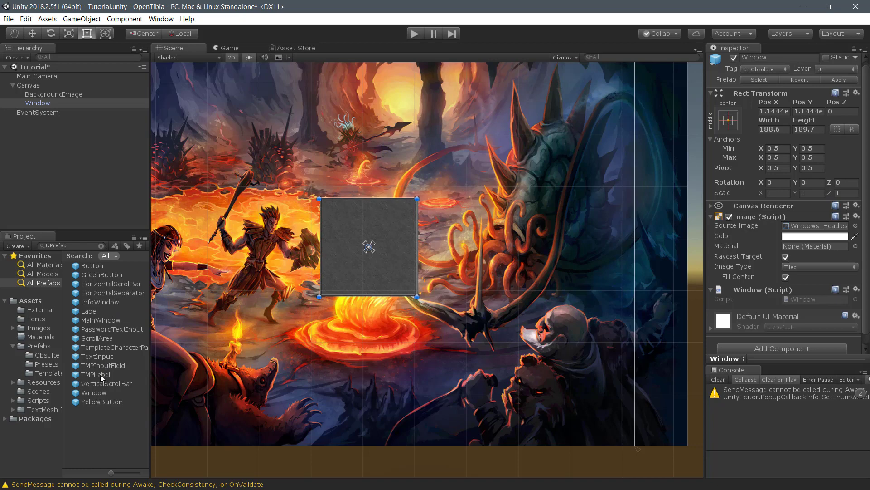
drag(100, 374, 49, 106)
Change the TMPLabel's text from 'Label' to 'Account name'
scroll(362, 269, up, 5)
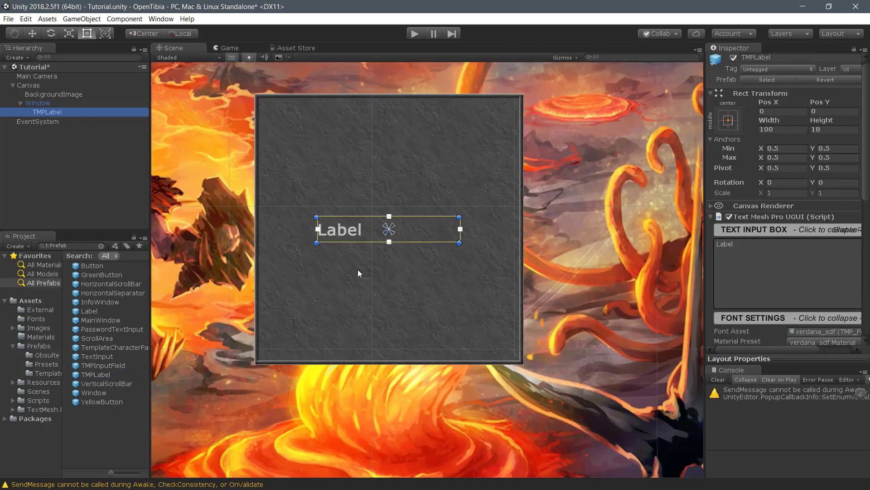
click(357, 272)
click(348, 231)
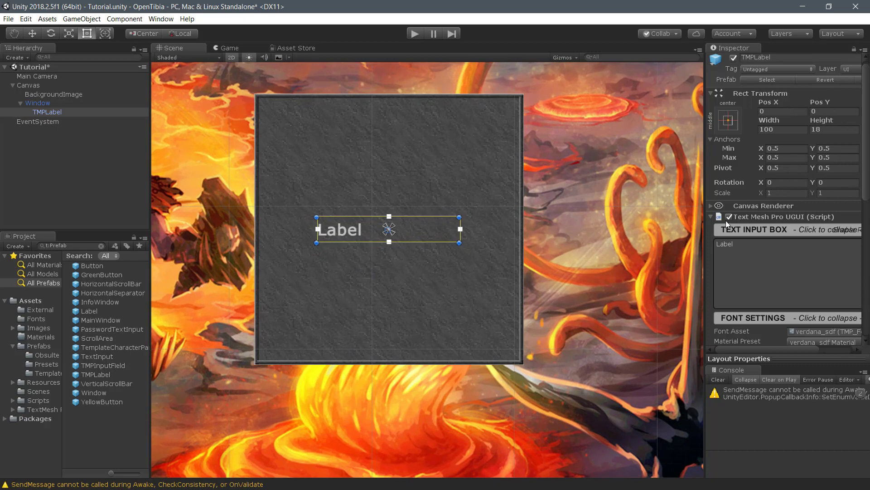
click(765, 253)
key(BackSpace)
text(Account name)
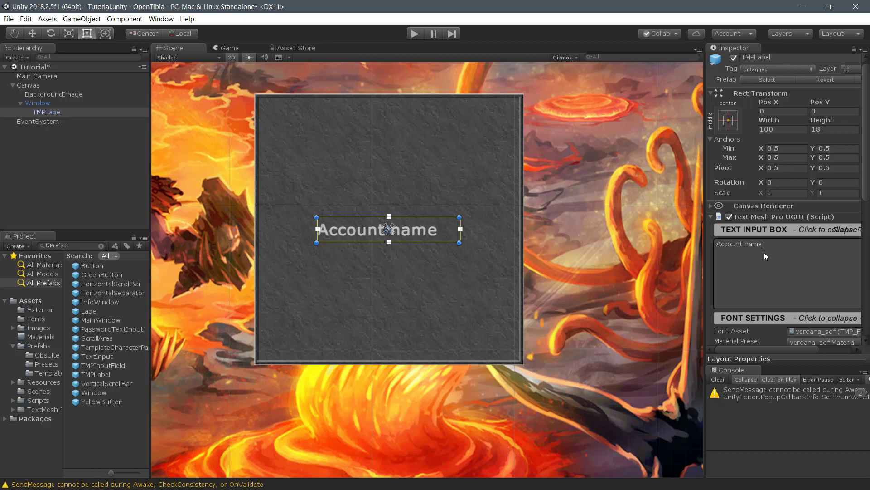
Anchor the label top-left with pivot 0/1 at position X 10, Y -10
click(732, 122)
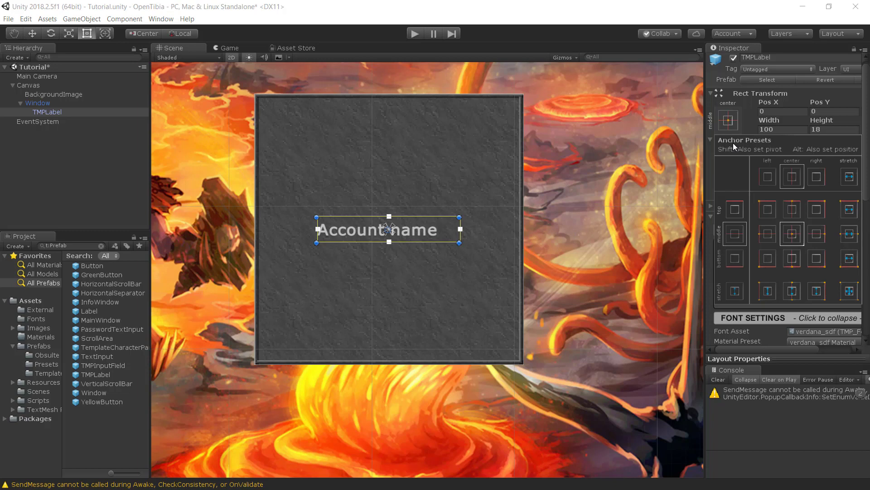
alt+click(772, 211)
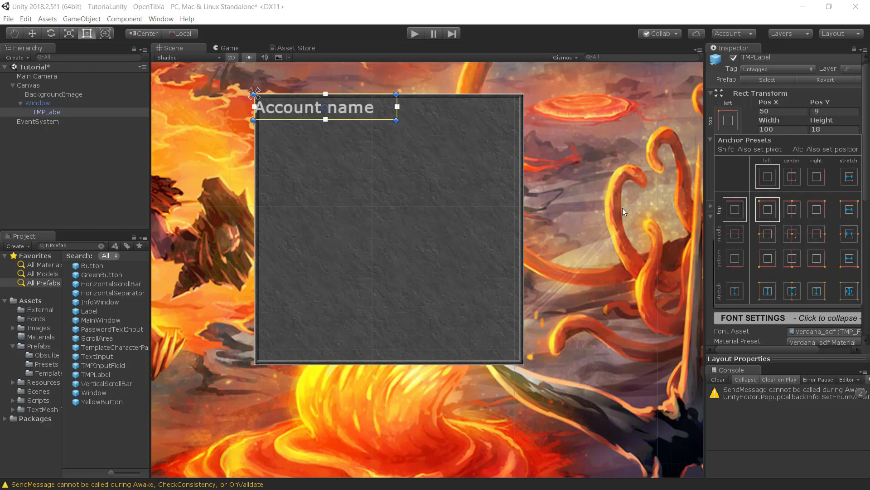
click(773, 113)
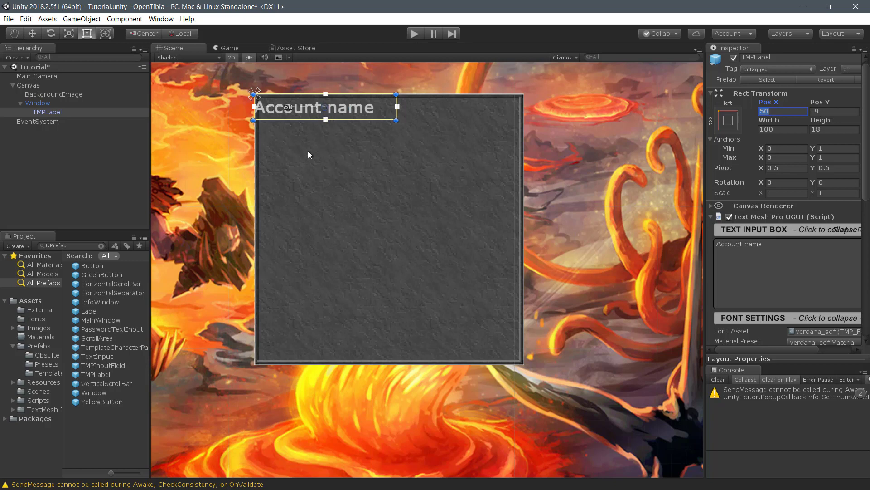
click(785, 170)
text(0)
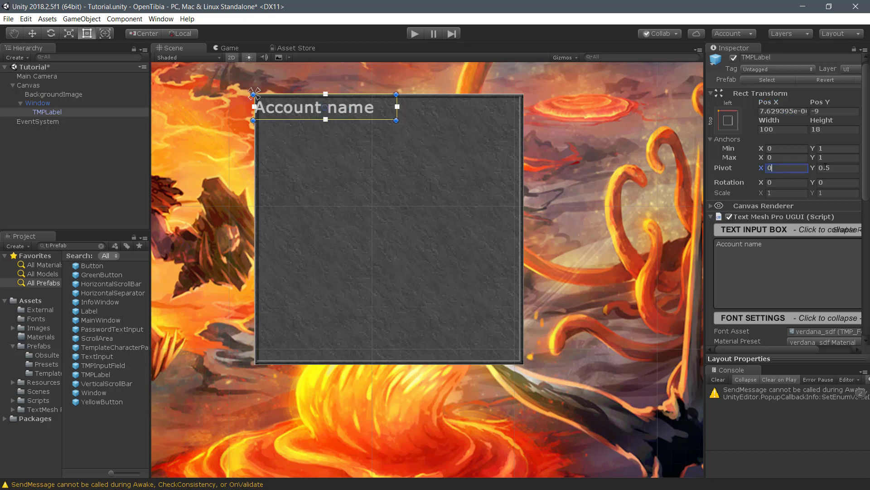
click(833, 168)
click(793, 111)
text(0)
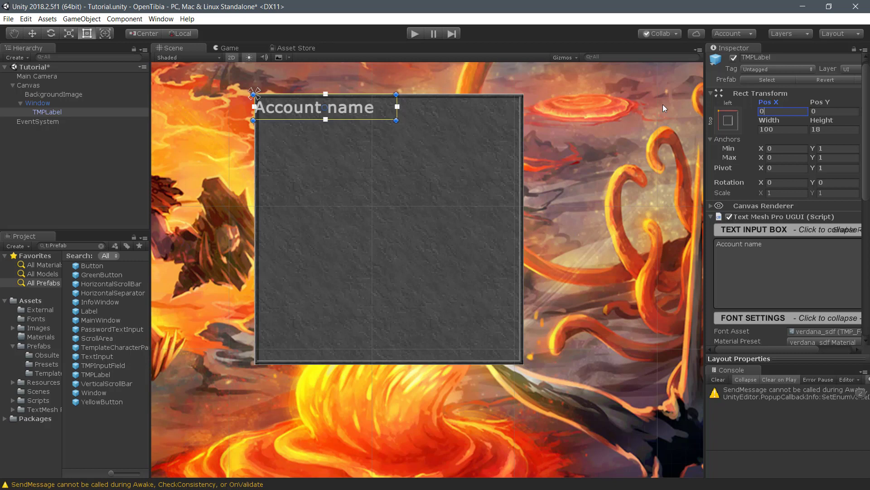
key(BackSpace)
text(10)
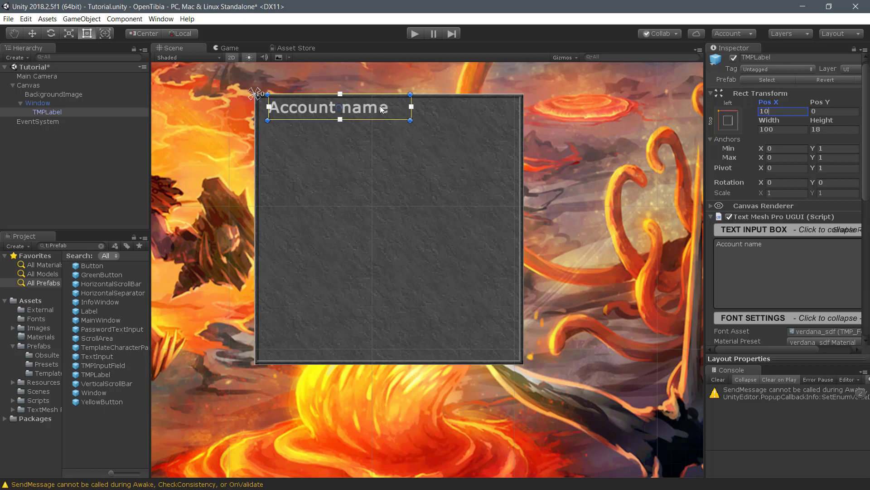
click(822, 112)
text(-10)
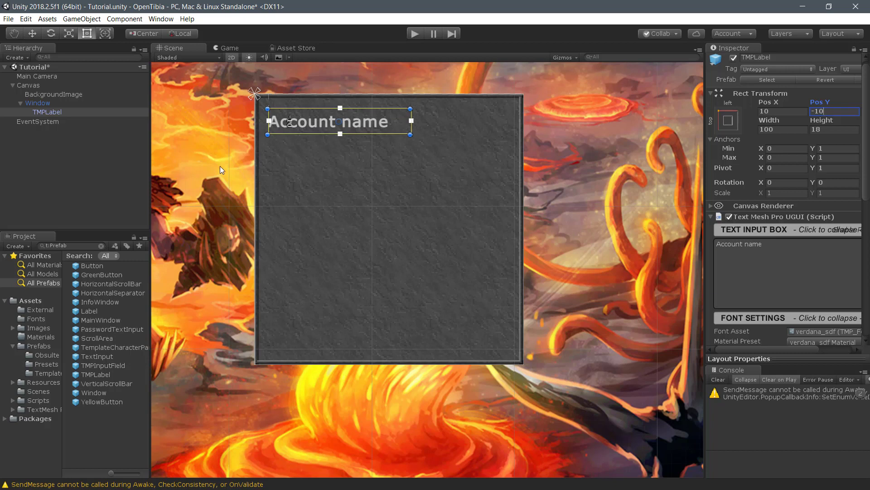
Drag the Window's top edge down to shorten it to 107.88 high
click(374, 168)
drag(404, 95, 377, 214)
click(363, 238)
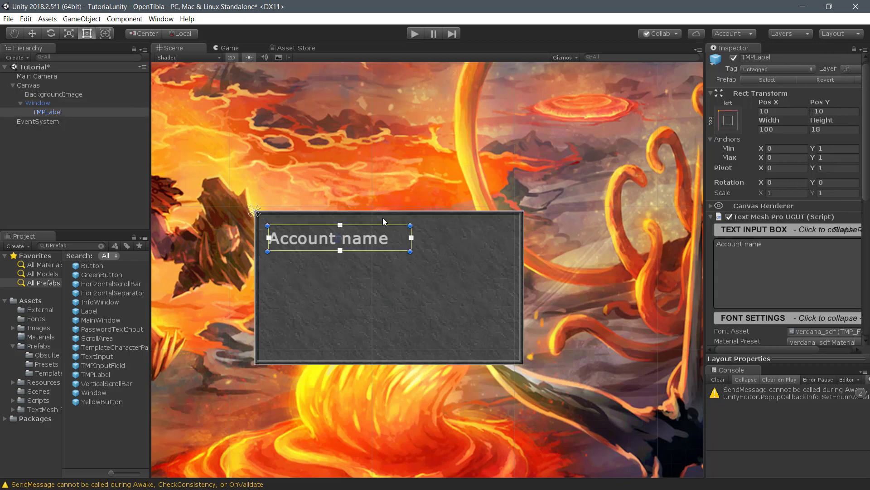
Duplicate the label as 'PasswordLabel' and rename the original to 'AccountnameLabel'
click(711, 216)
click(38, 112)
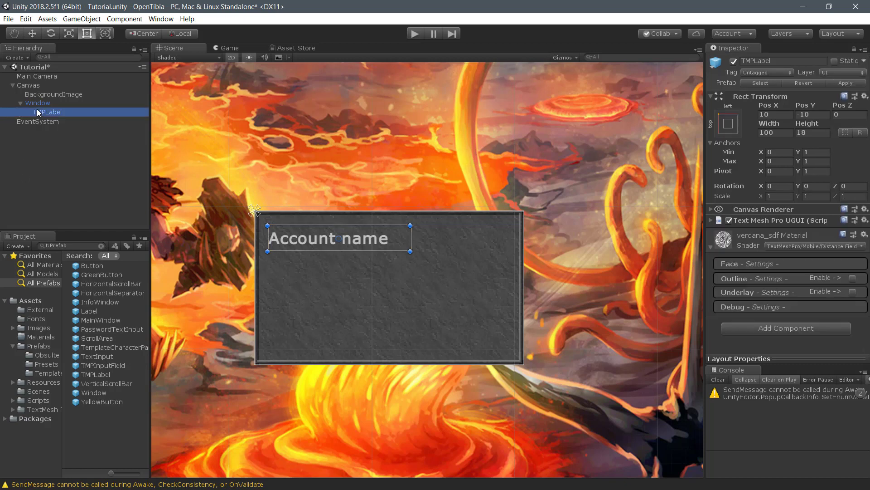
key(ctrl+d)
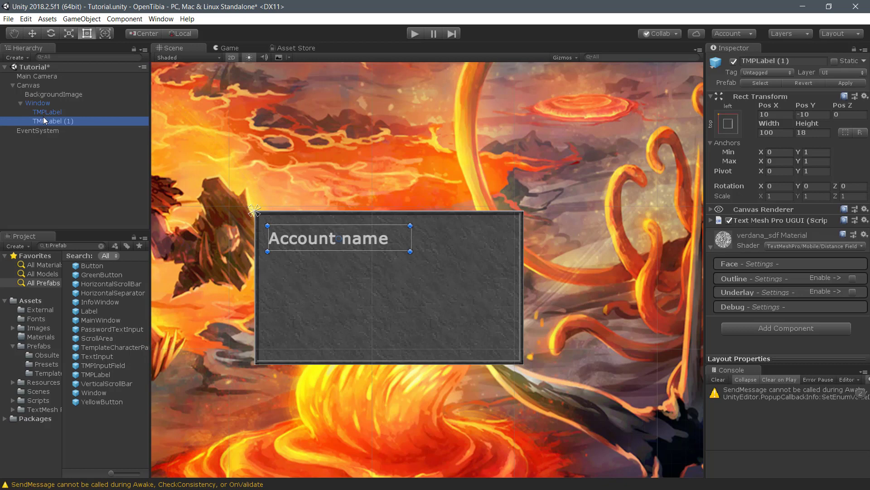
key(F2)
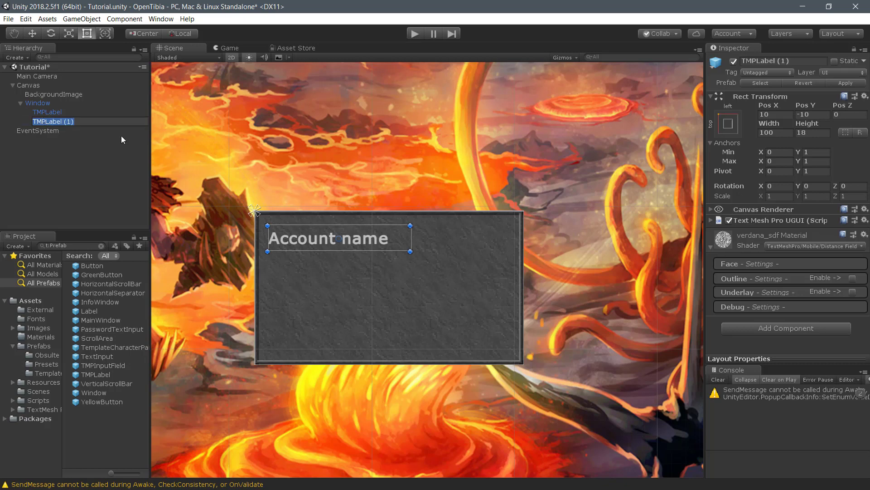
text(PasswordLabel)
key(Return)
click(51, 113)
key(F2)
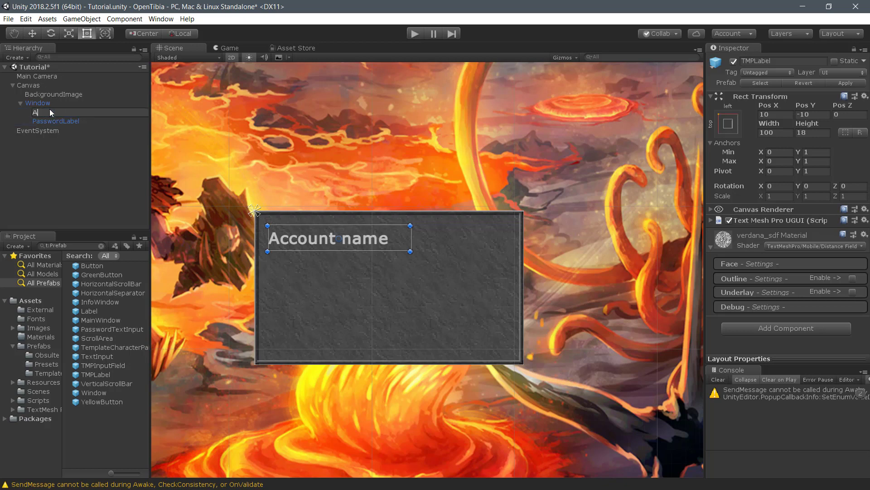
text(AccountnameLabel)
key(Return)
Set PasswordLabel's Pos Y to -40 and select its text for replacement
click(56, 121)
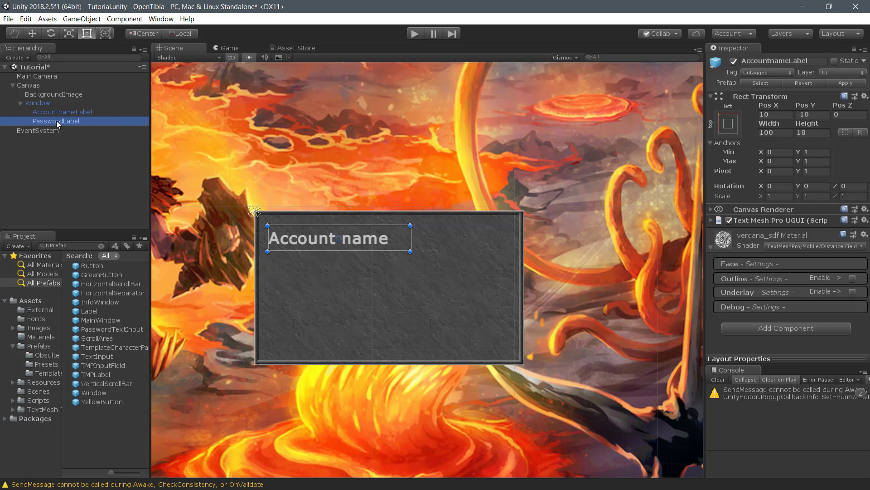
click(805, 115)
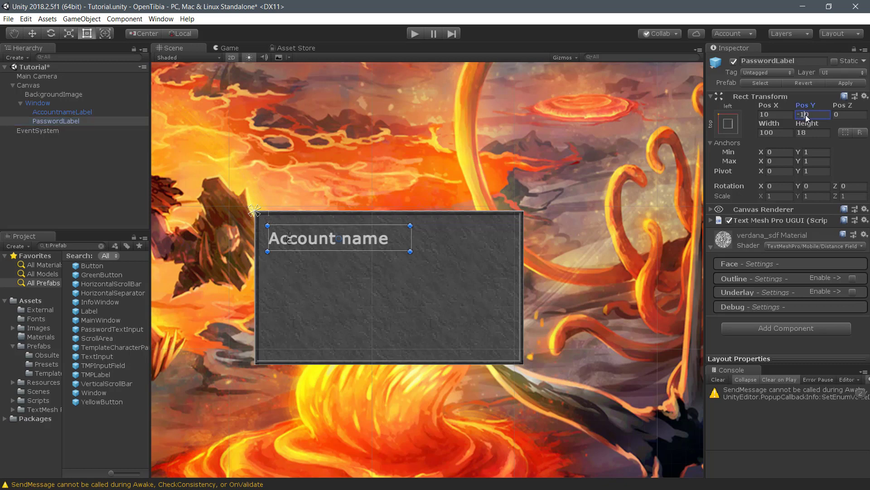
text(-40)
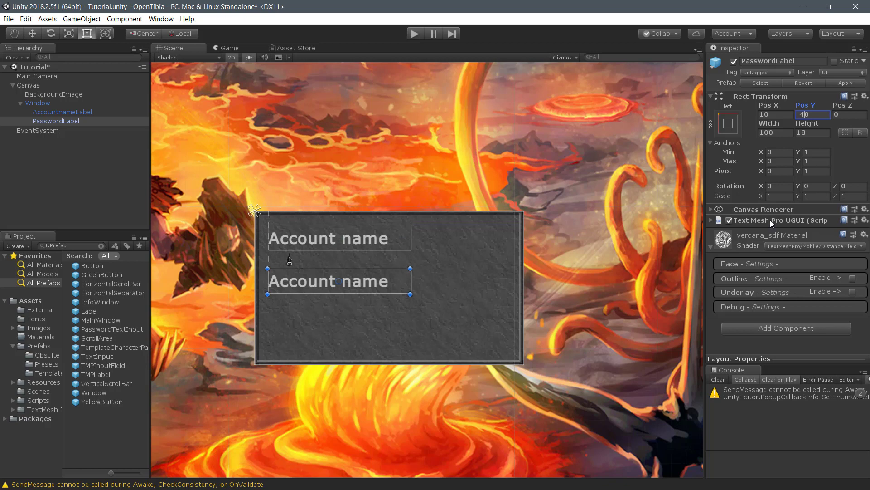
click(731, 222)
click(760, 252)
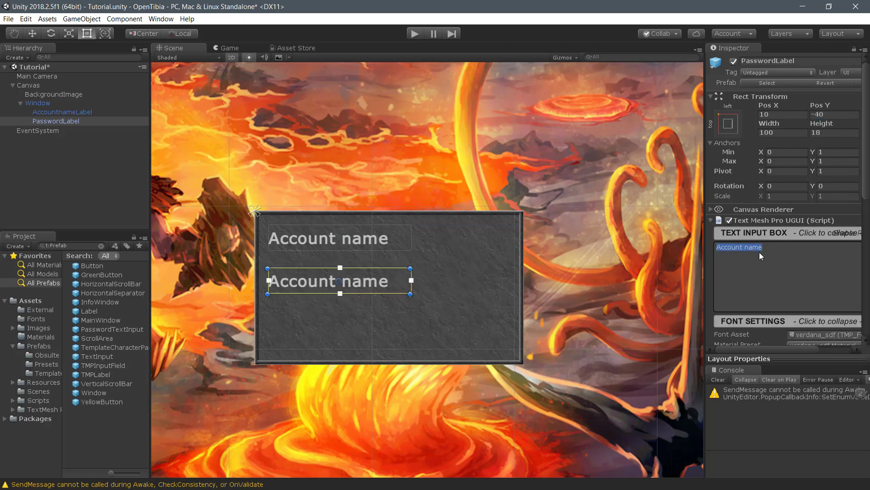
Enter 'Password' as the second label's text and widen the Window to 233.11
text(Password)
click(548, 254)
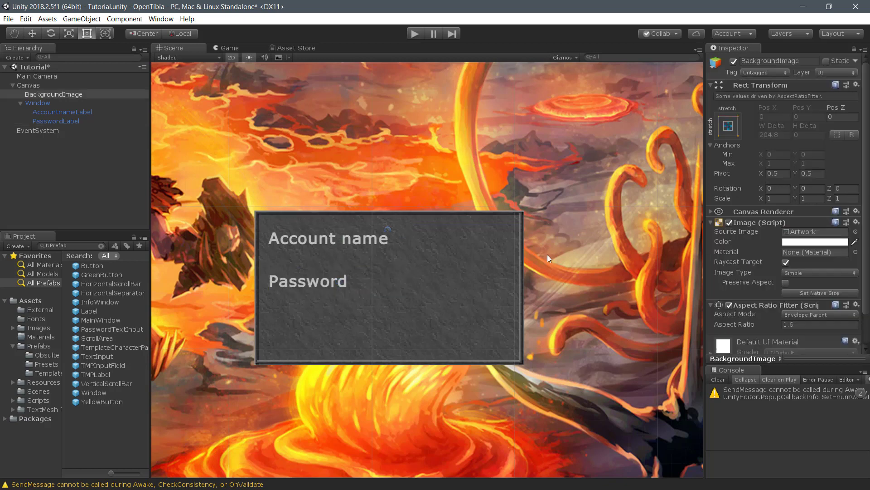
click(511, 262)
drag(526, 265, 585, 263)
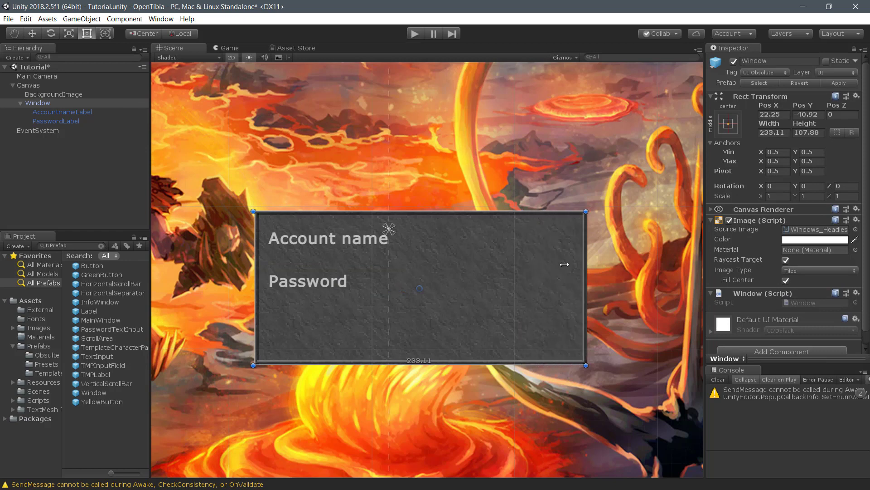
Re-centre the Window on the canvas at position 0, 0
drag(462, 254, 434, 195)
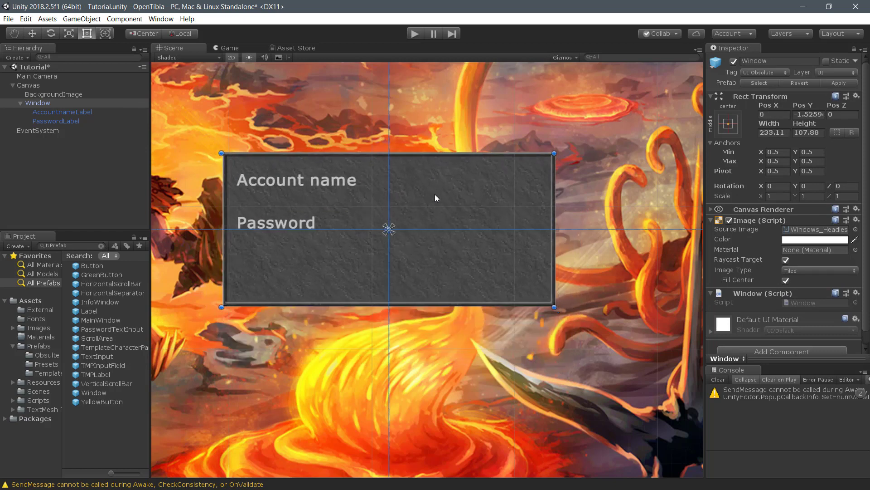
text(0)
key(Return)
click(459, 97)
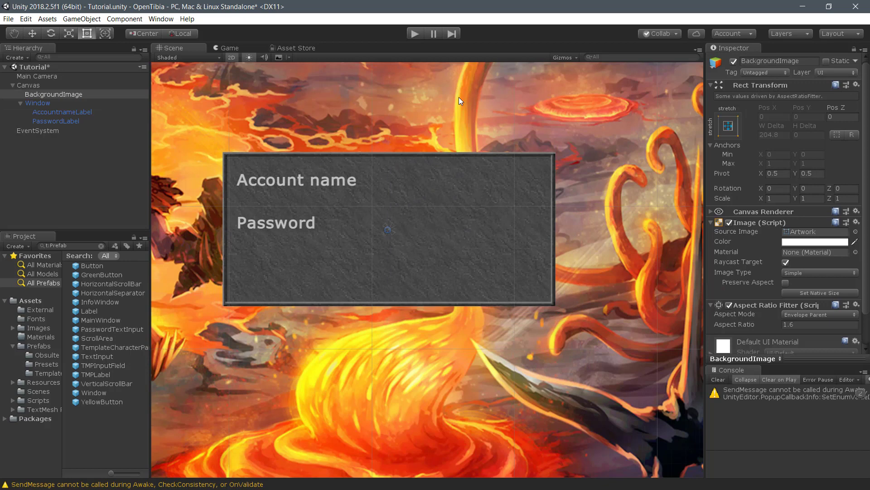
click(419, 208)
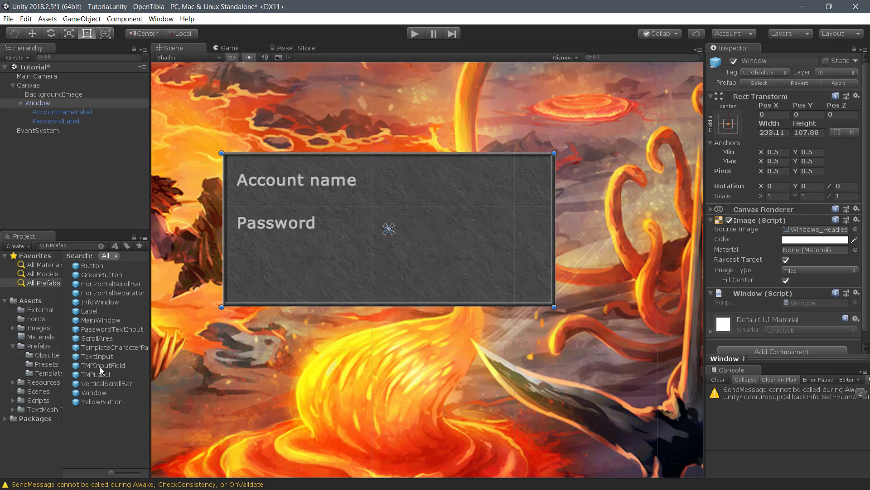
Add a TMPInputField prefab into Window and name it AccountnameInput
drag(100, 366, 57, 124)
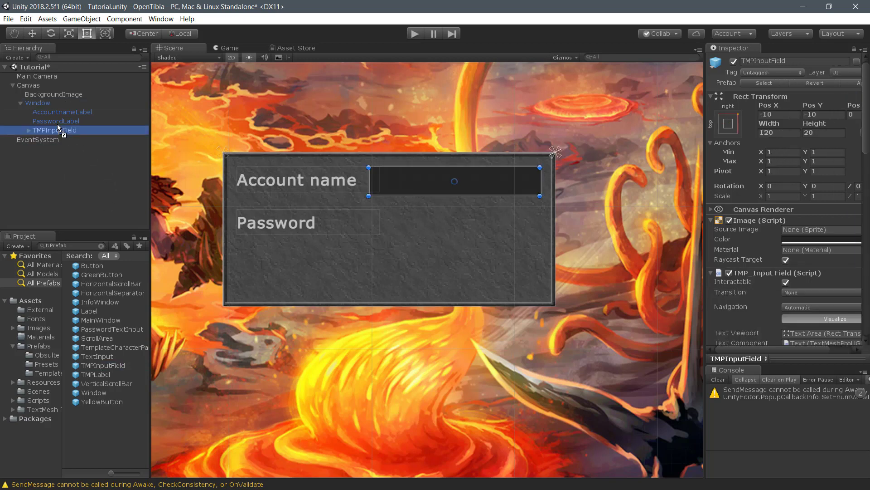
click(54, 131)
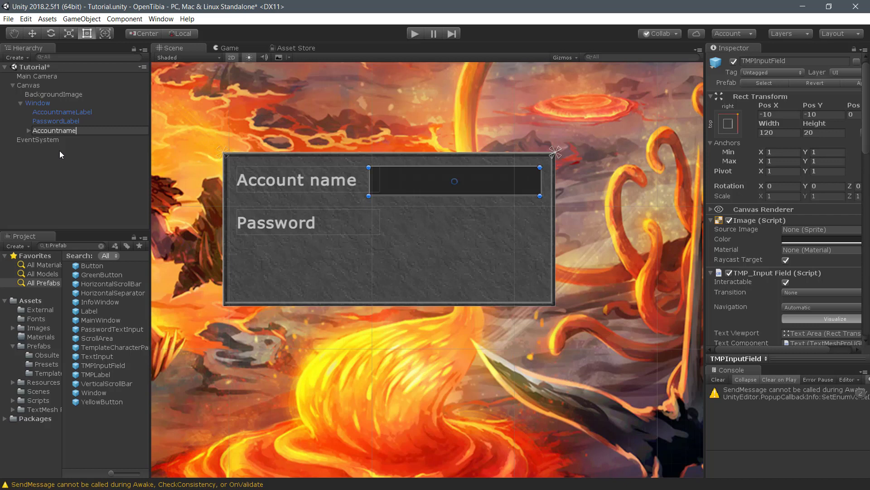
text(AccountnameInput)
key(Return)
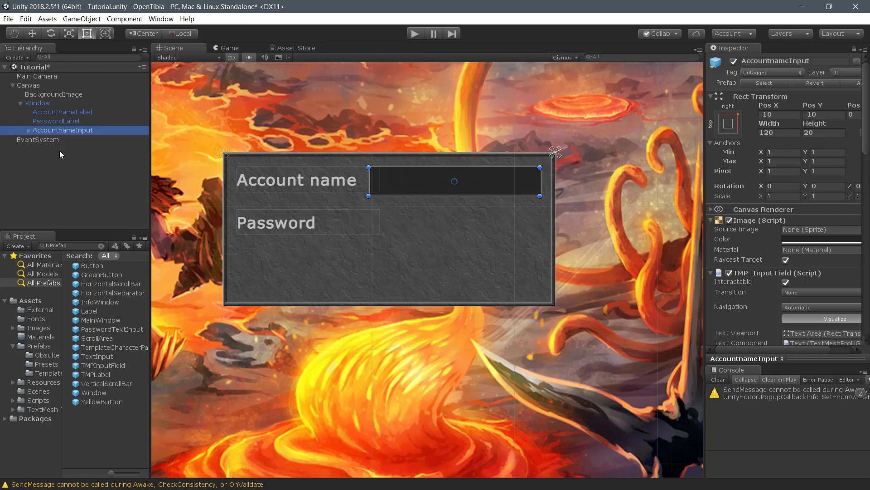
Enter 'Account name' in the AccountnameInput's Text Input Box
click(30, 133)
double_click(69, 128)
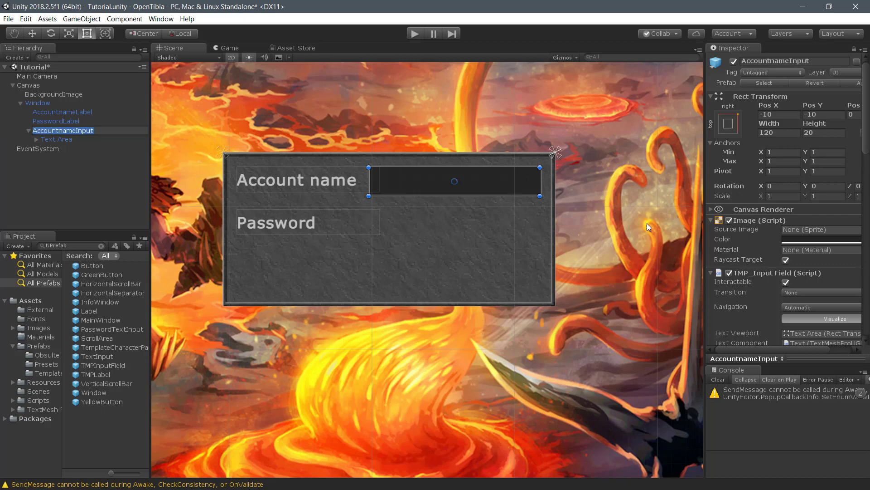
scroll(788, 254, down, 5)
click(763, 290)
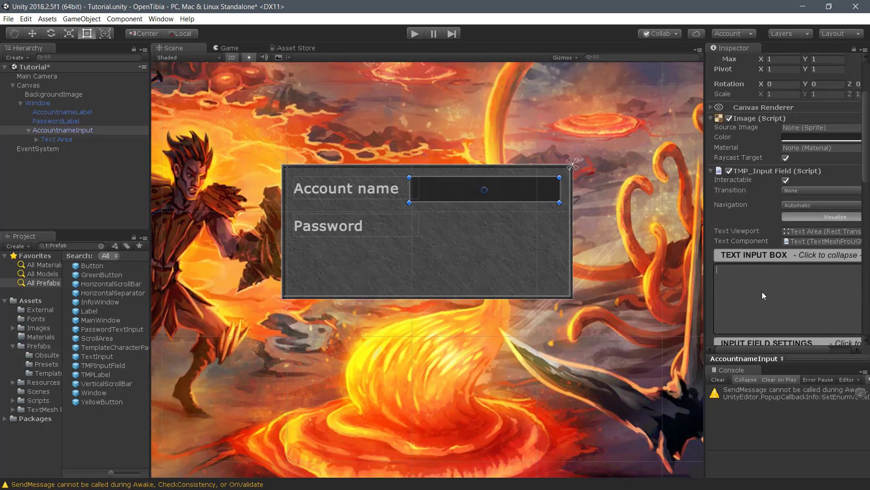
text(Account name)
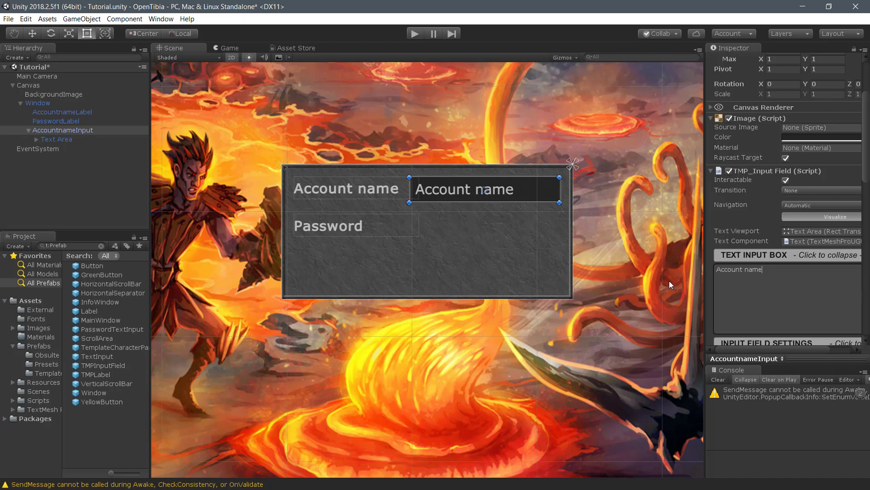
Set the input field's Content Type to Password
scroll(821, 239, down, 5)
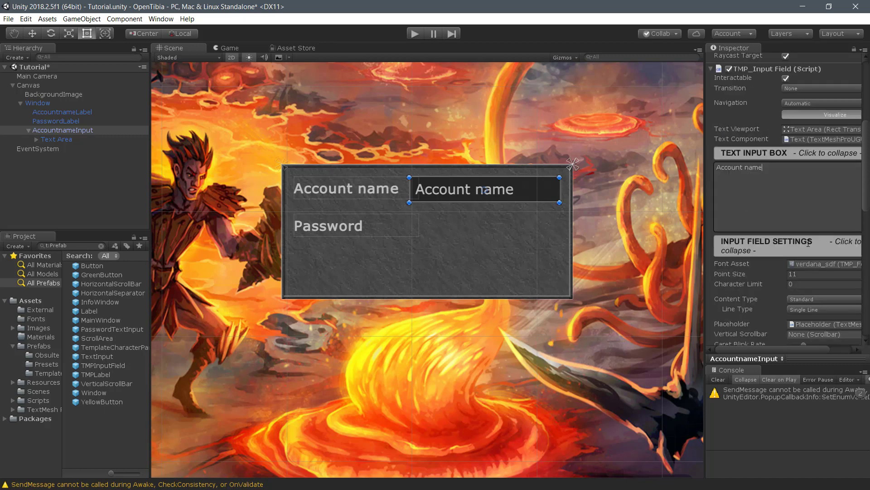
click(812, 266)
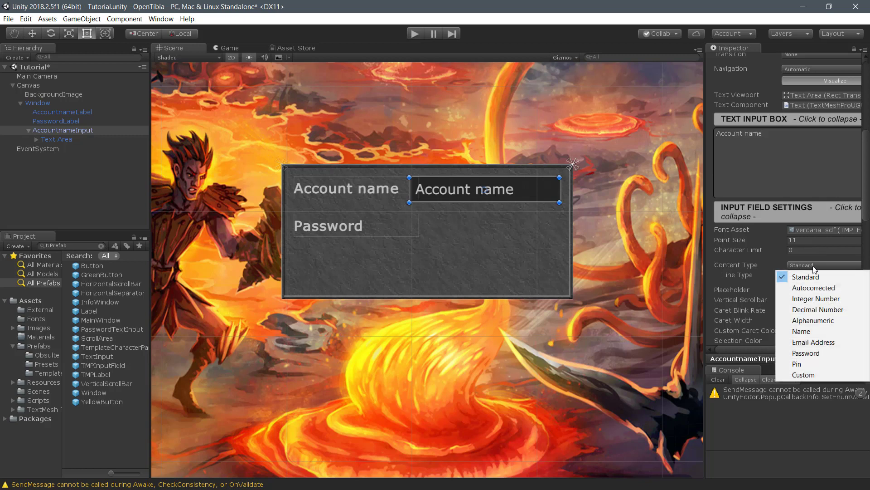
click(804, 354)
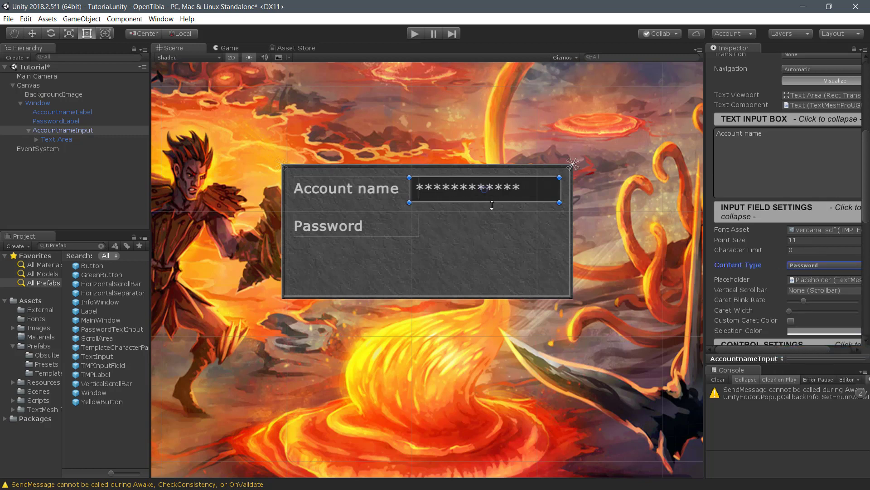
scroll(492, 204, up, 1)
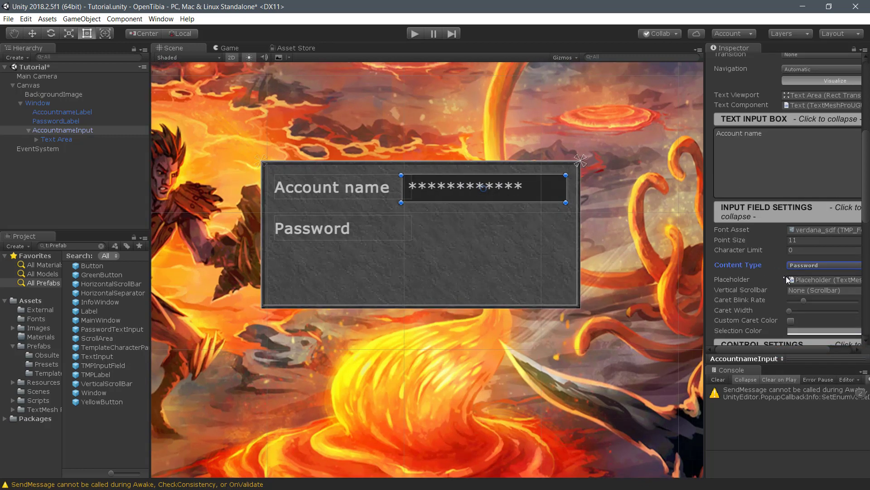
scroll(787, 277, up, 6)
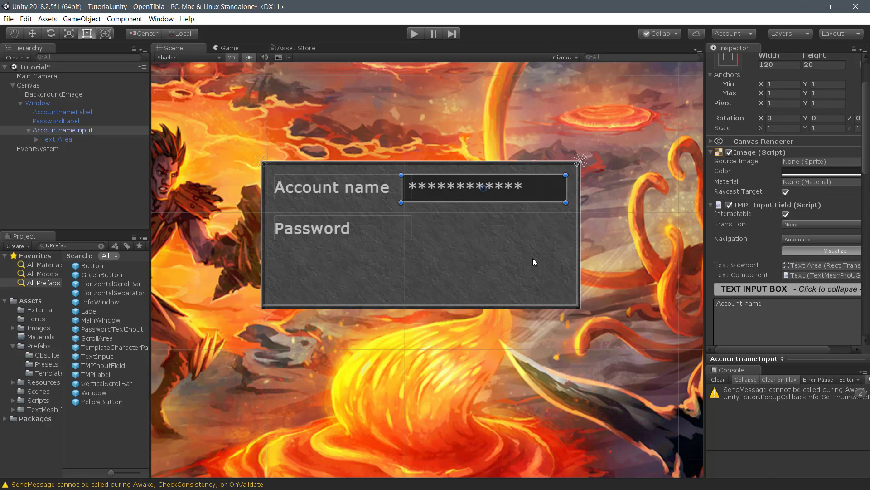
scroll(696, 211, up, 1)
scroll(739, 212, up, 2)
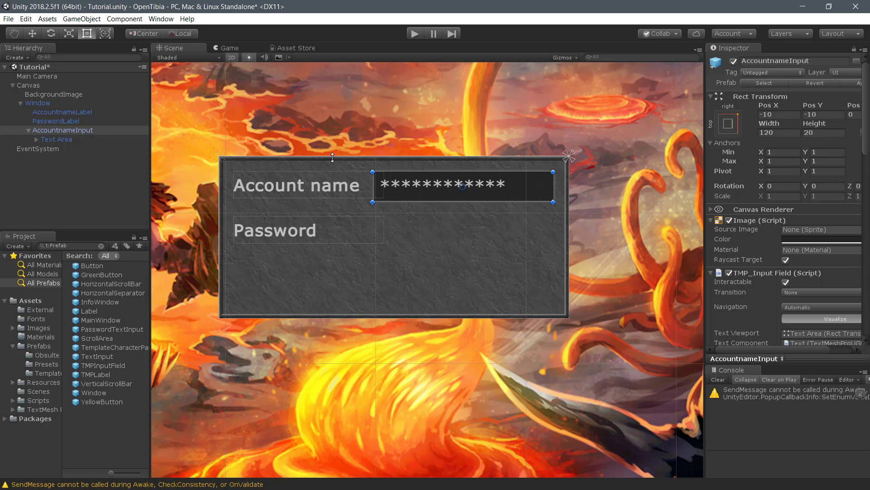
Narrow AccountnameInput from its left edge to 106.8 wide, checking Pos X and Pivot
drag(374, 187, 392, 187)
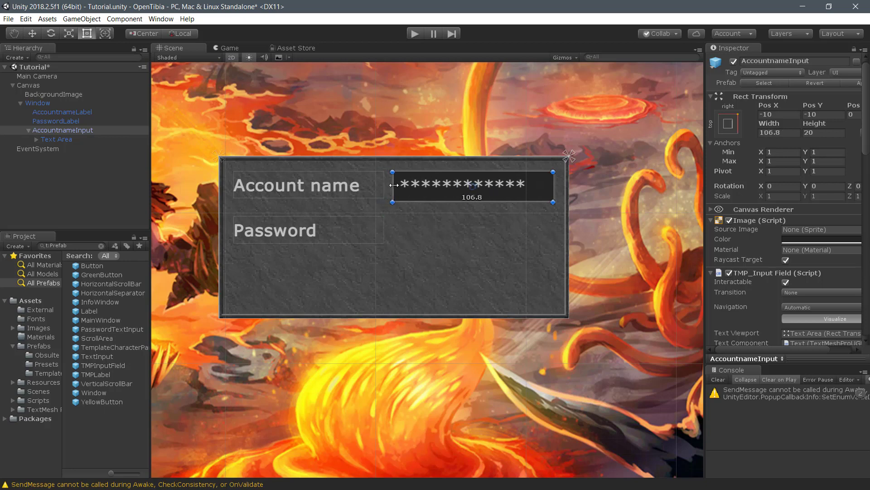
click(771, 114)
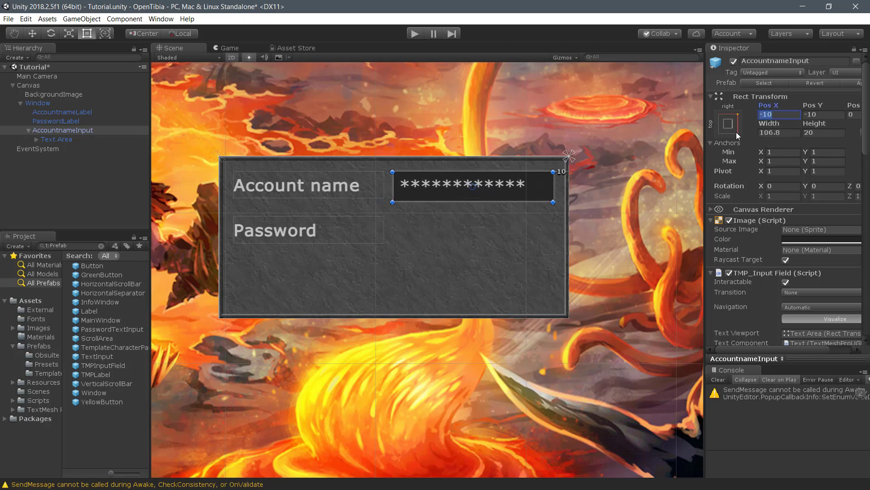
click(780, 170)
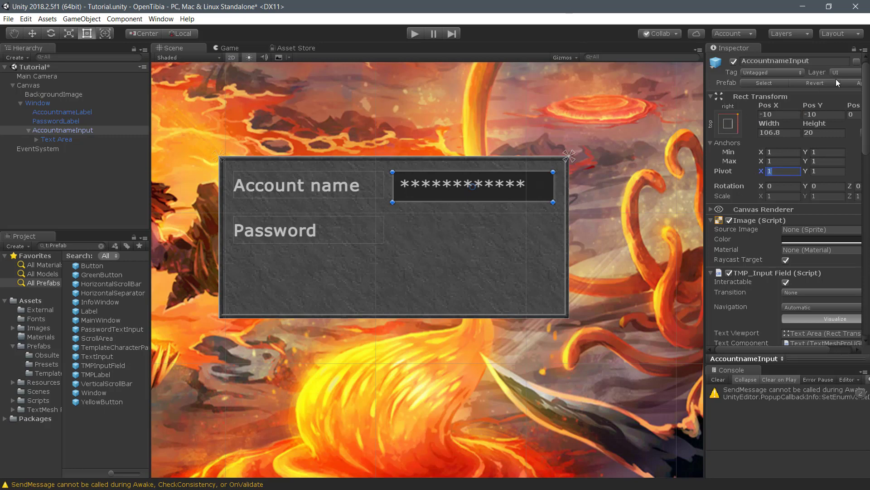
click(824, 175)
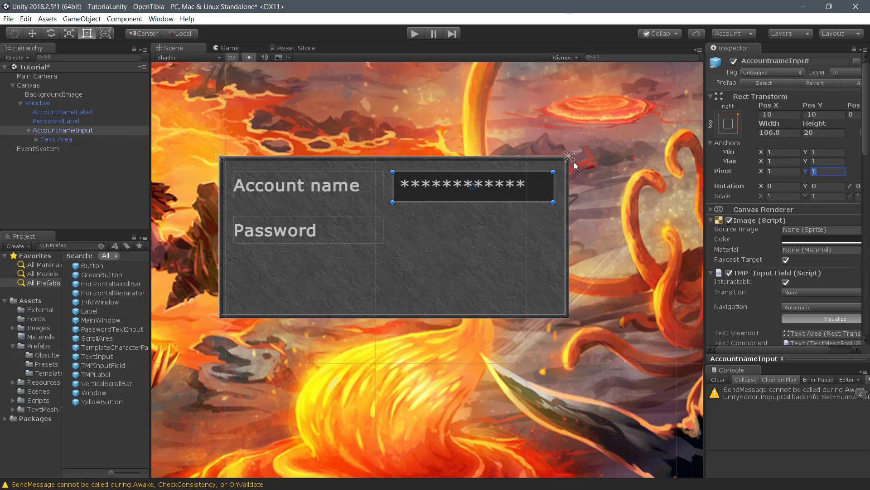
Compare the Account name label against the input field, then select the login window
click(369, 176)
click(497, 187)
click(330, 189)
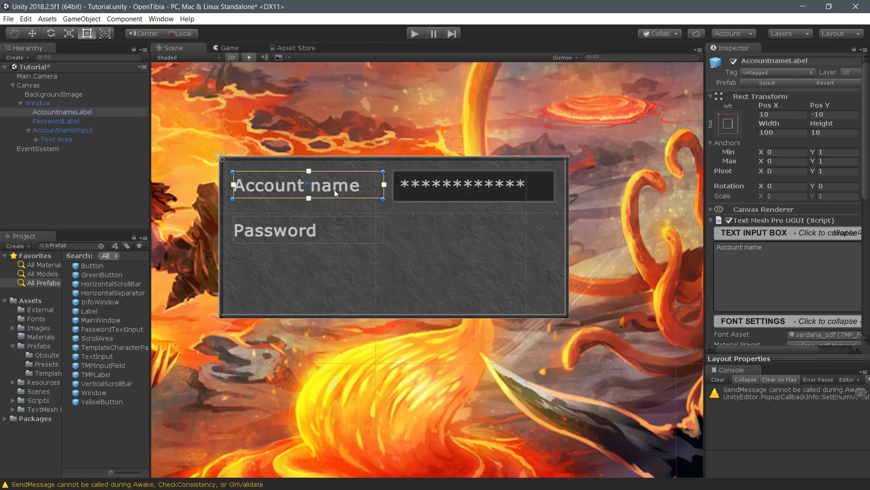
click(445, 187)
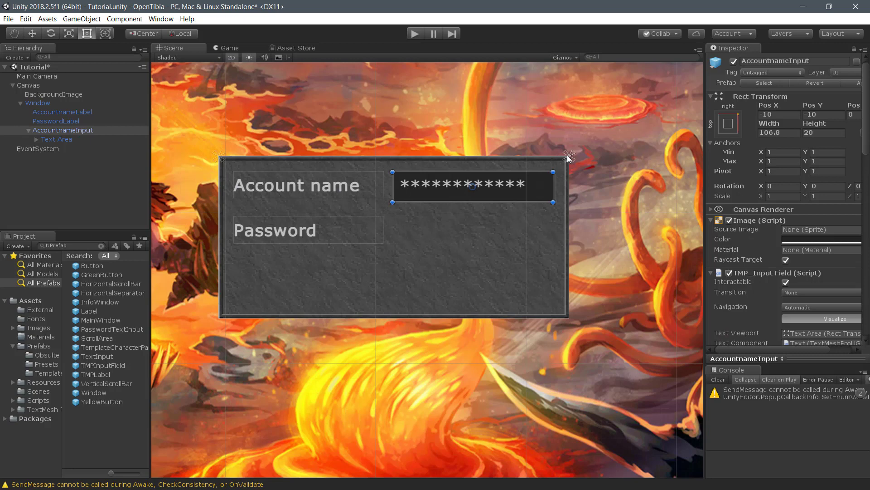
click(321, 175)
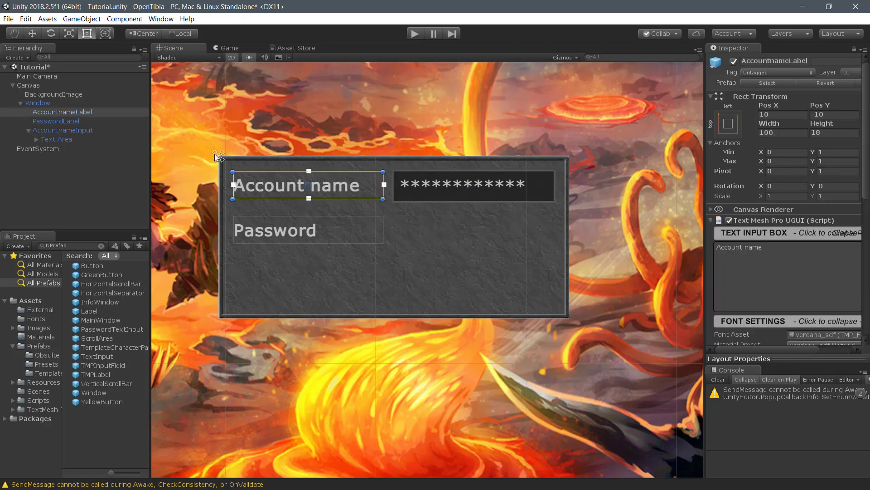
click(222, 312)
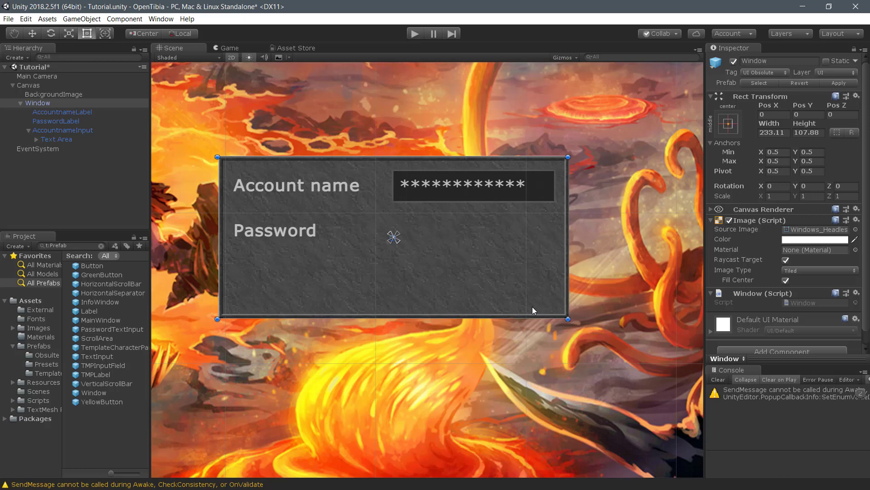
Duplicate AccountnameInput and rename the copy PasswordInput
click(416, 186)
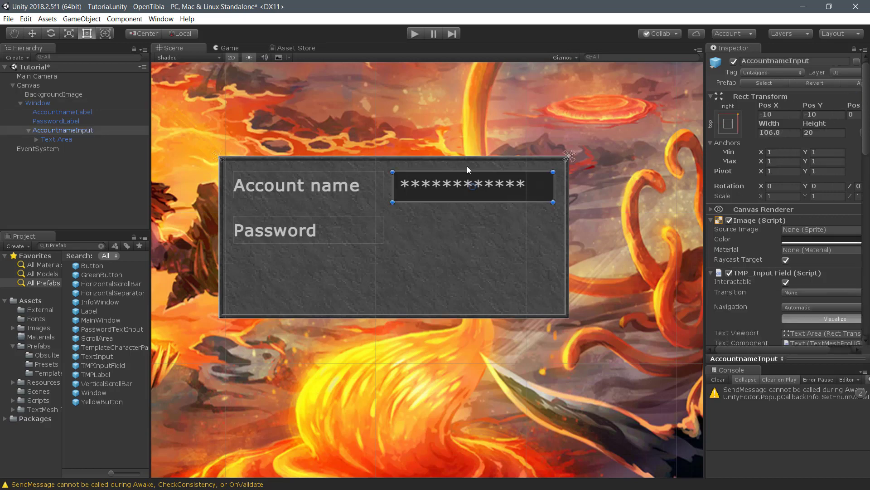
key(ctrl+d)
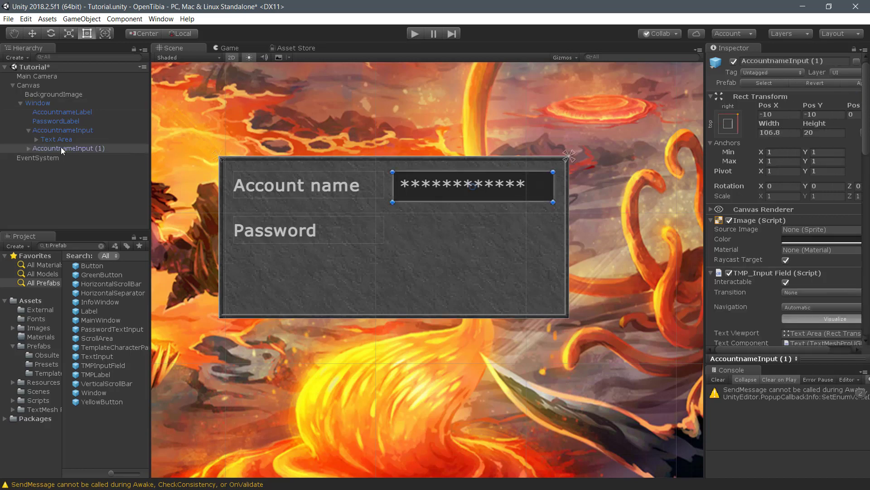
click(30, 131)
click(56, 137)
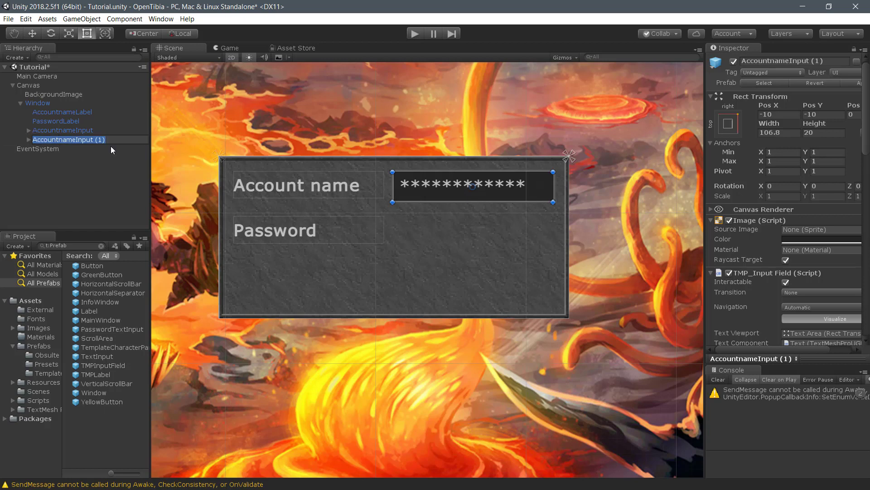
text(Password)
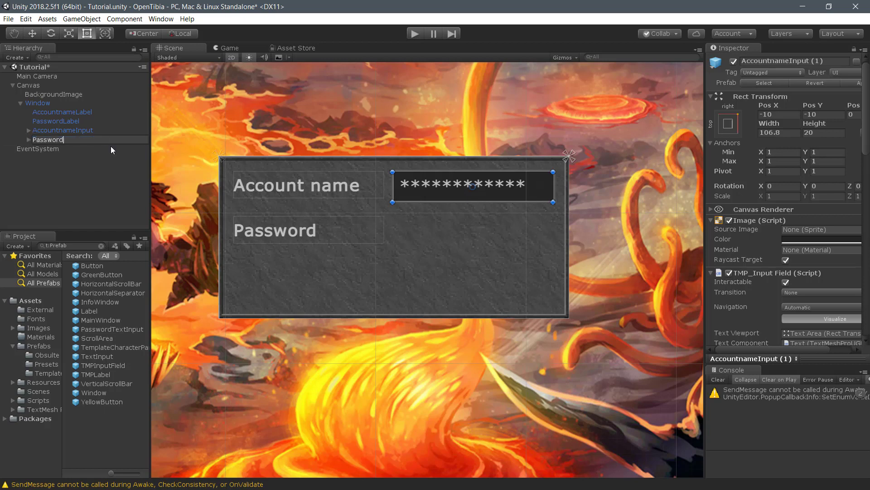
text(Input)
key(Return)
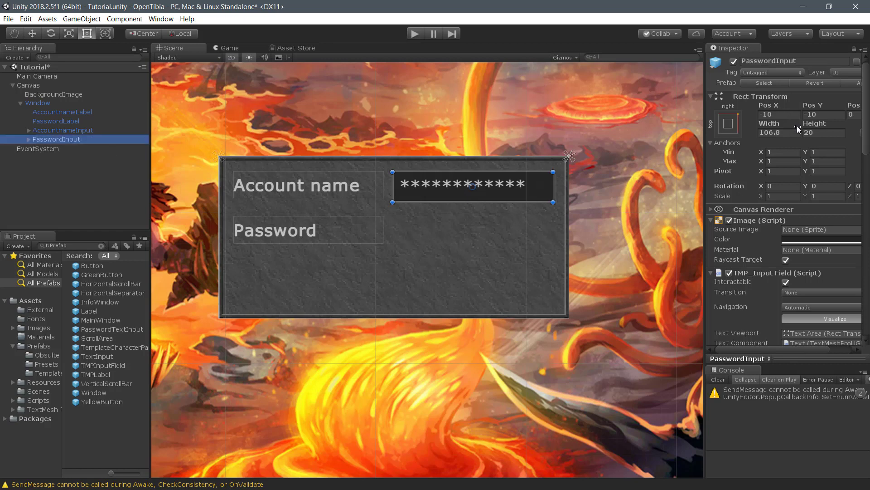
Set the width of both PasswordInput and AccountnameInput to 105
click(774, 131)
text(105.8)
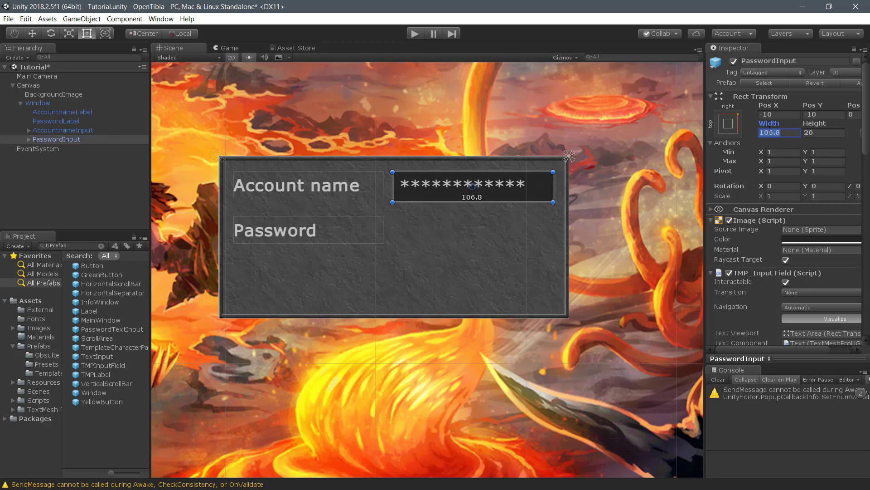
key(BackSpace)
key(BackSpace)
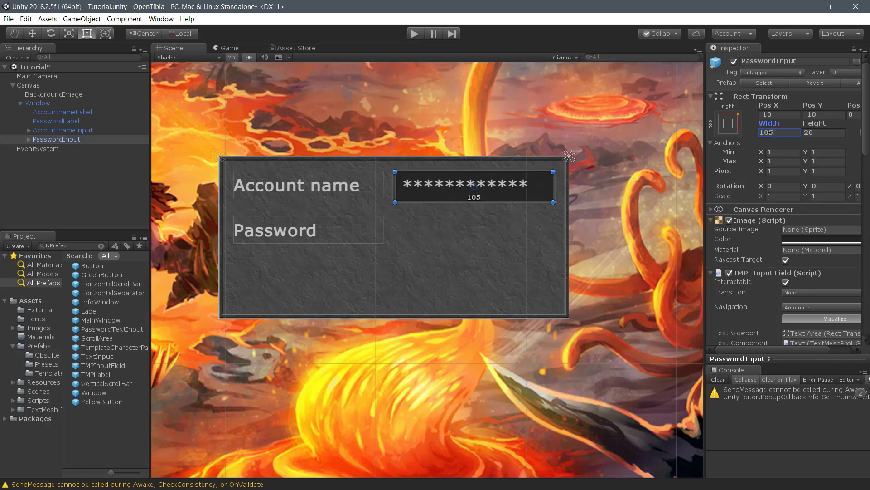
click(57, 126)
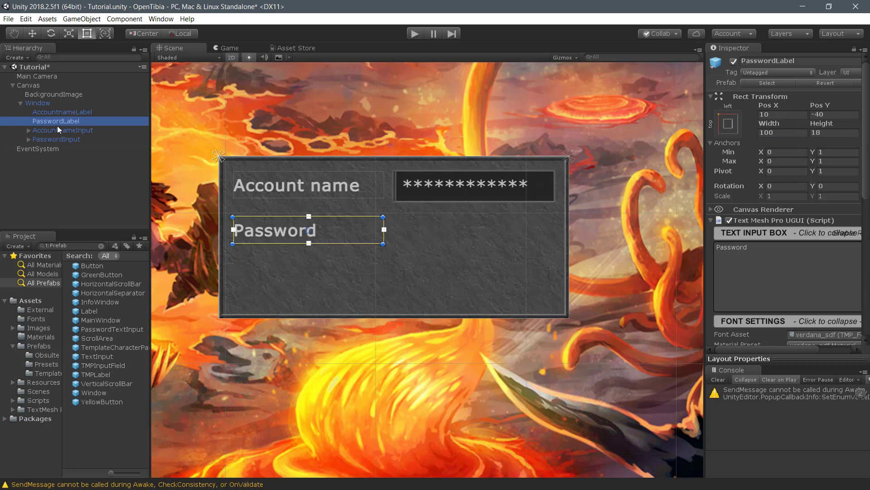
click(57, 130)
click(794, 132)
text(105)
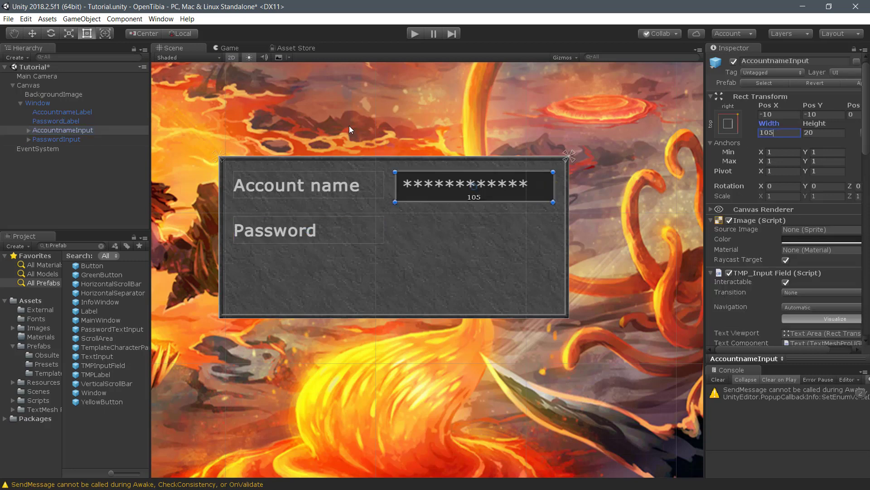
Move PasswordInput down to Pos Y -40 beside the Password label
click(73, 137)
click(810, 115)
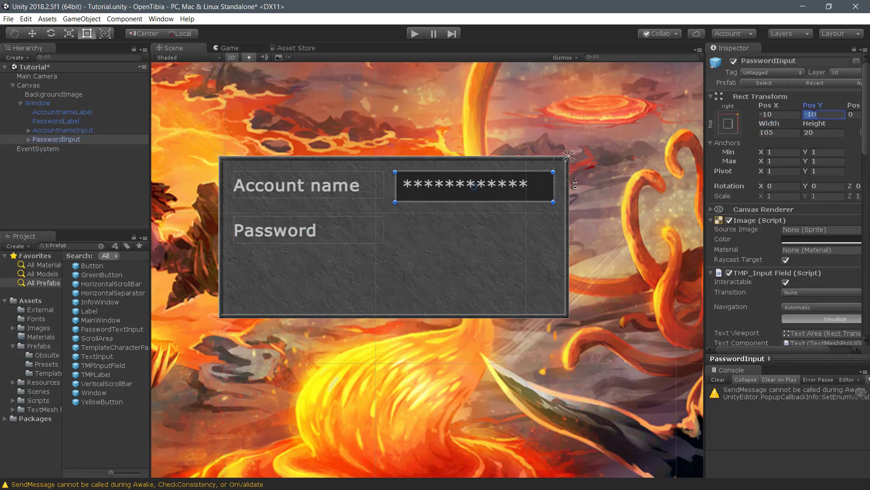
text(-40)
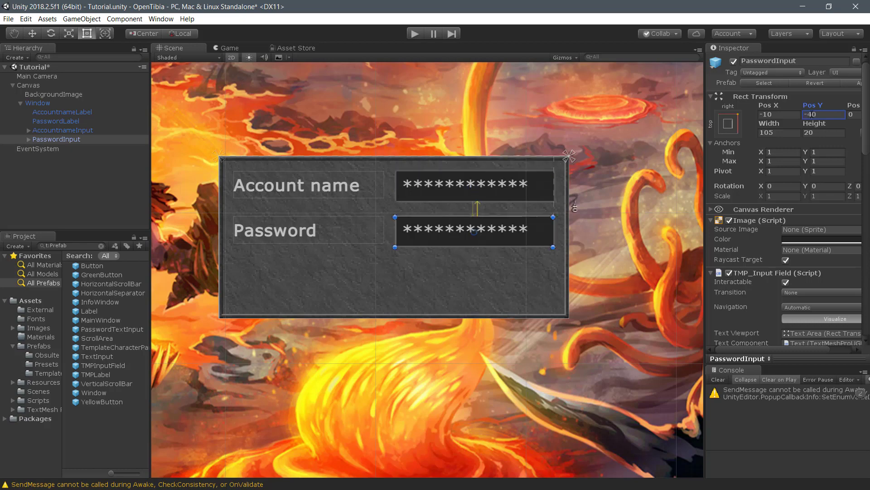
click(442, 268)
click(444, 244)
scroll(480, 209, up, 8)
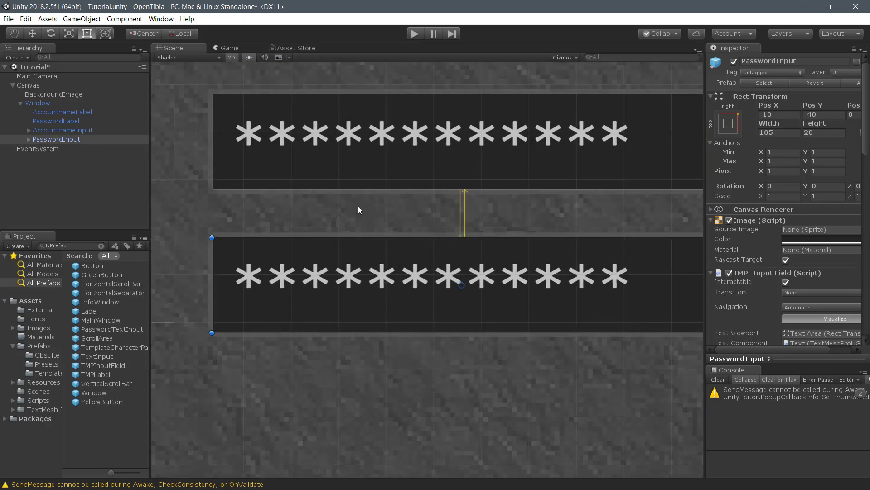
scroll(369, 200, down, 8)
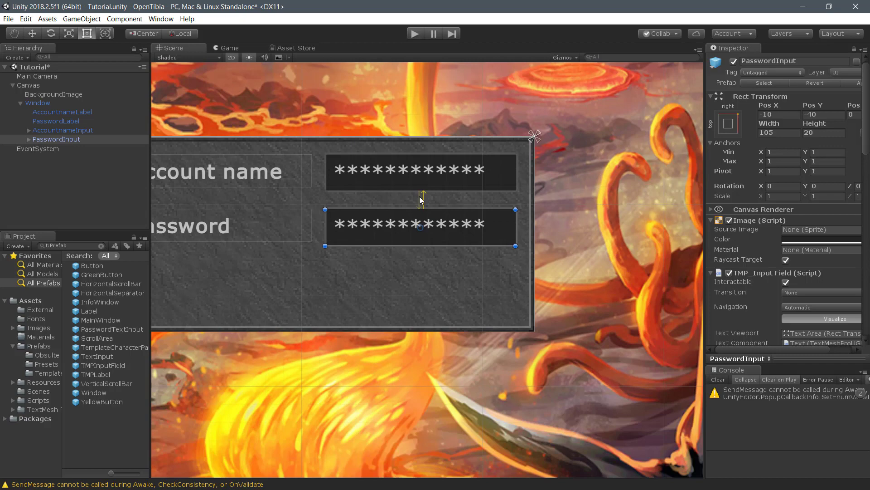
scroll(437, 201, up, 4)
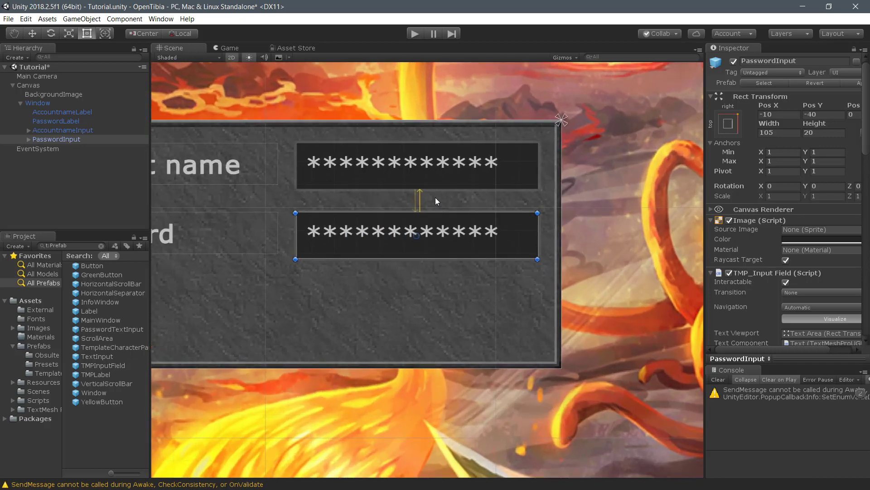
click(414, 185)
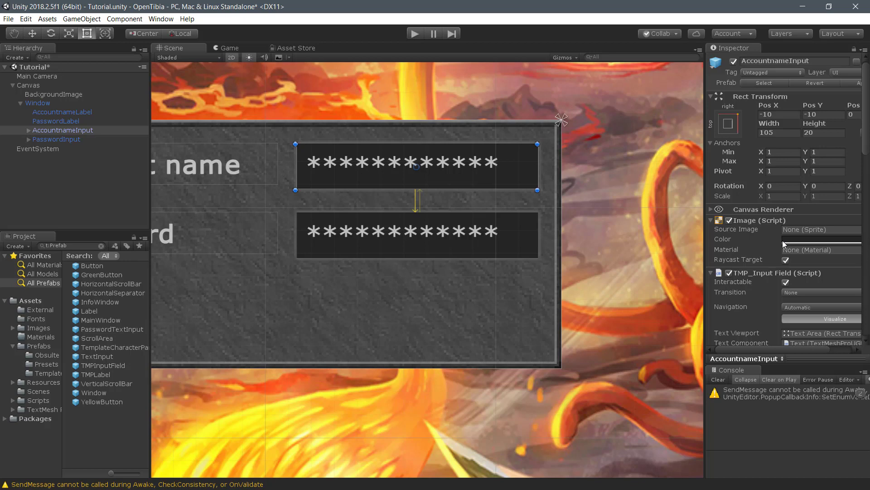
Set Navigation to None on AccountnameInput and on PasswordInput
click(812, 306)
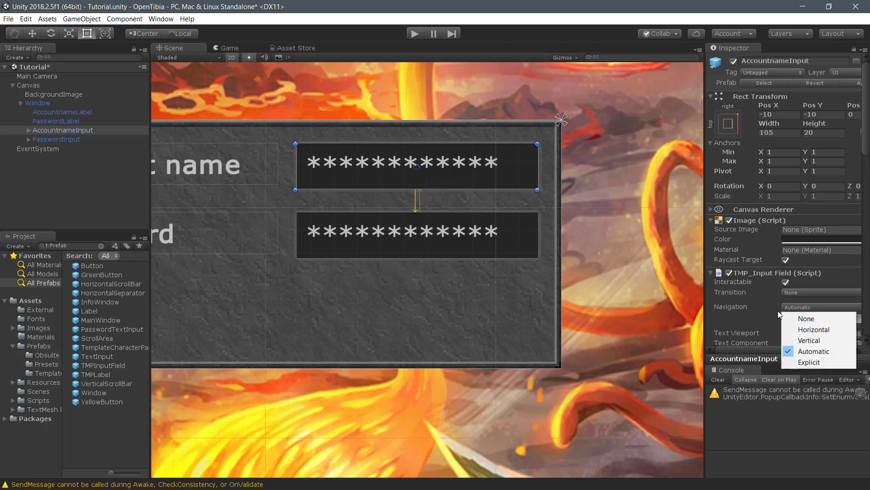
click(803, 315)
click(444, 235)
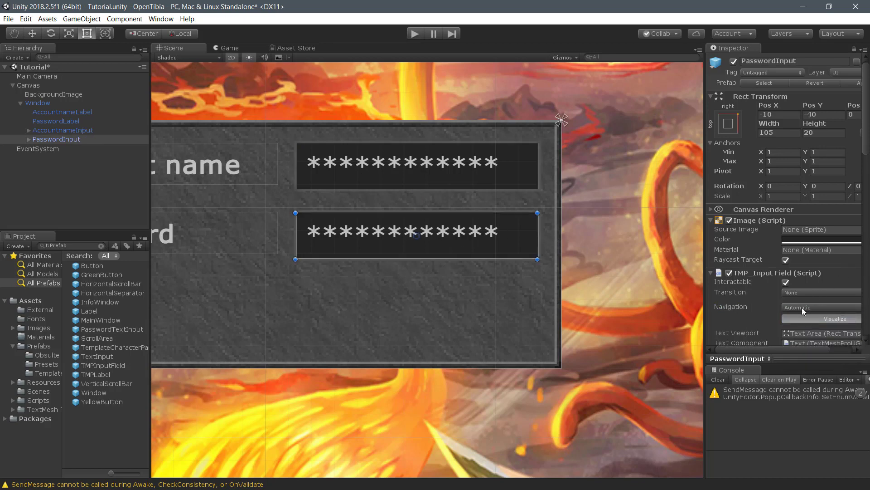
click(798, 309)
click(798, 317)
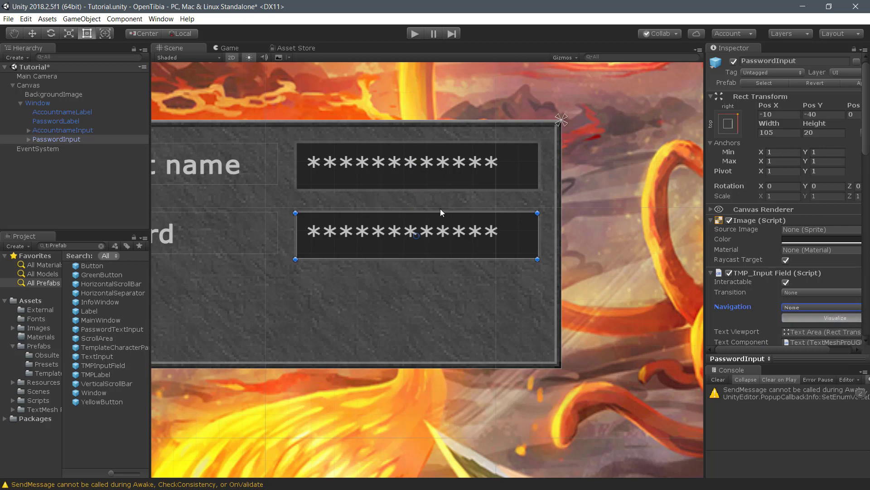
Review the login window panel, then reselect the account name input field
click(420, 192)
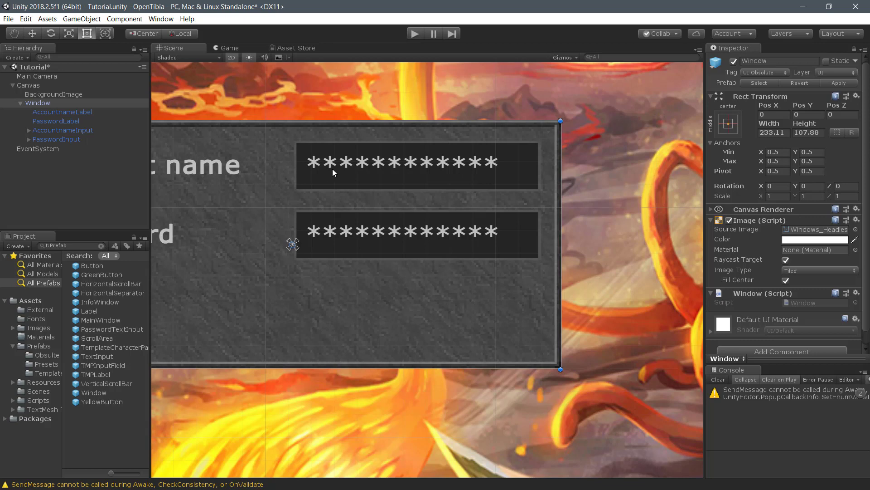
scroll(308, 183, down, 3)
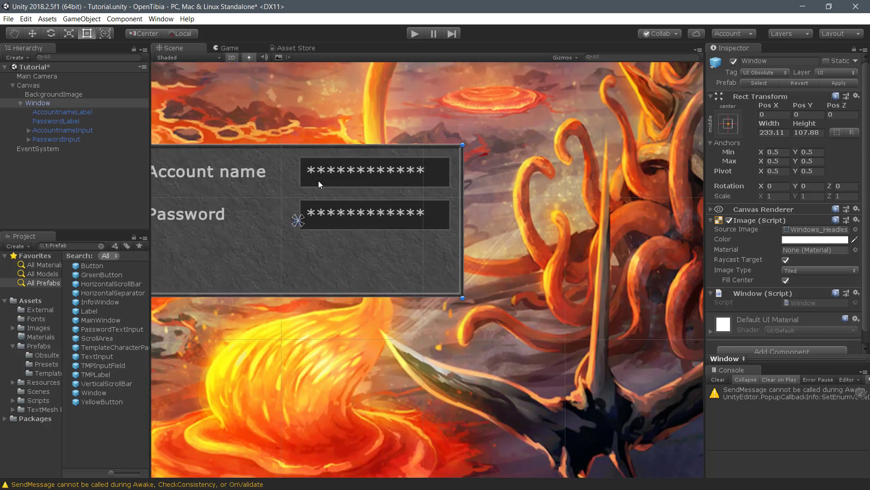
click(326, 174)
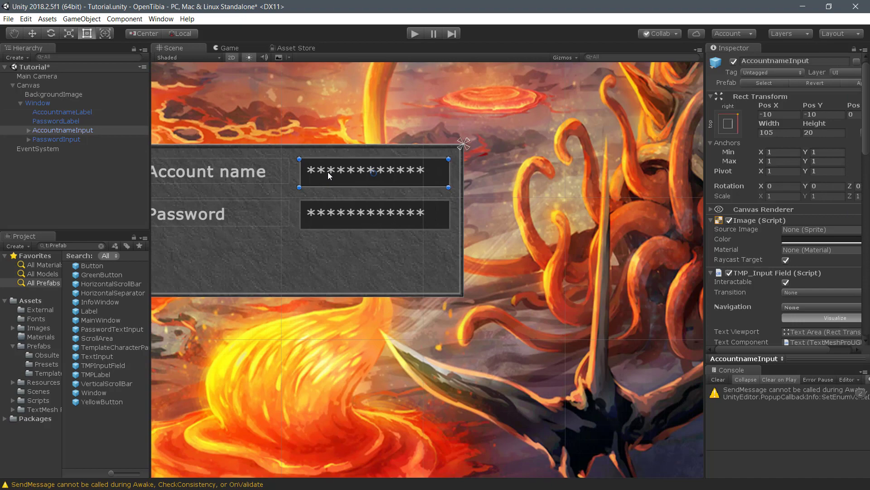
click(322, 219)
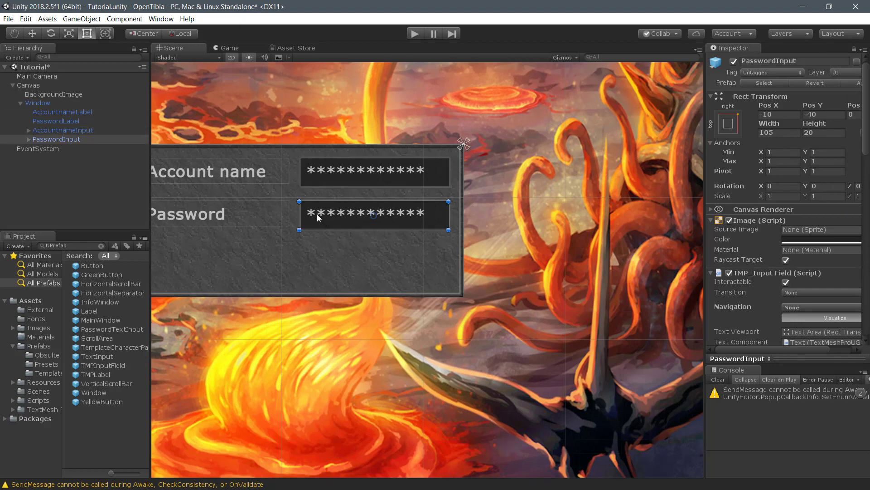
click(308, 180)
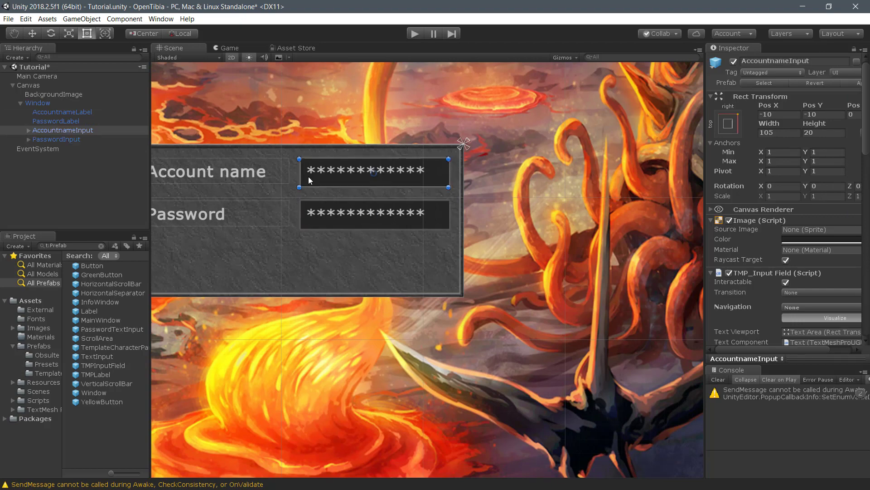
Select both input fields and set their width to 120
shift+click(313, 214)
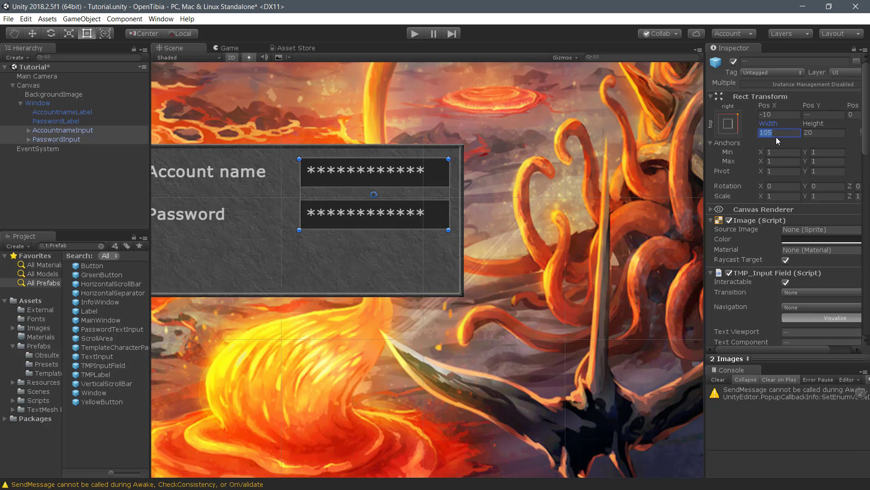
text(120)
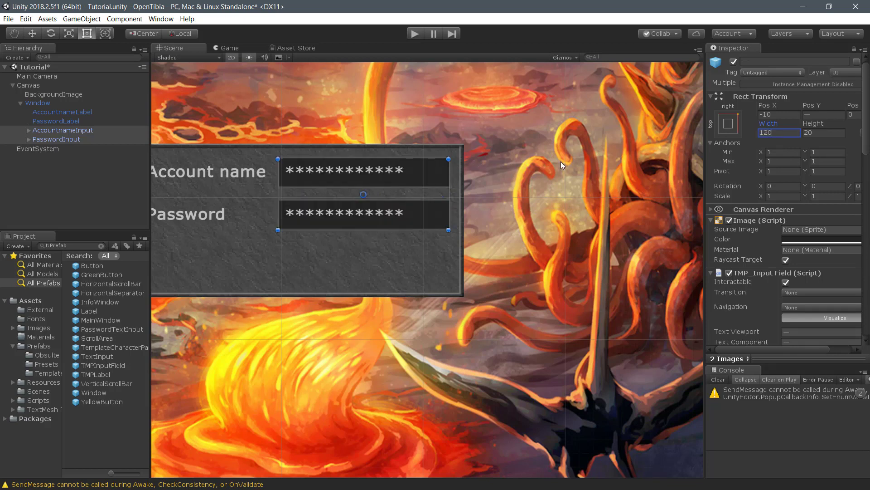
click(433, 248)
Set font size 10 on the Account name and Password labels
scroll(236, 244, down, 2)
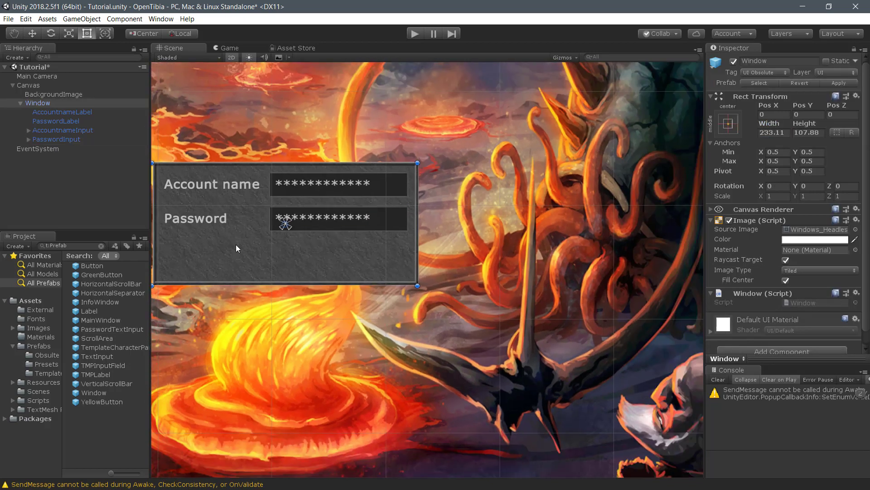
click(221, 186)
shift+click(213, 213)
scroll(768, 252, down, 3)
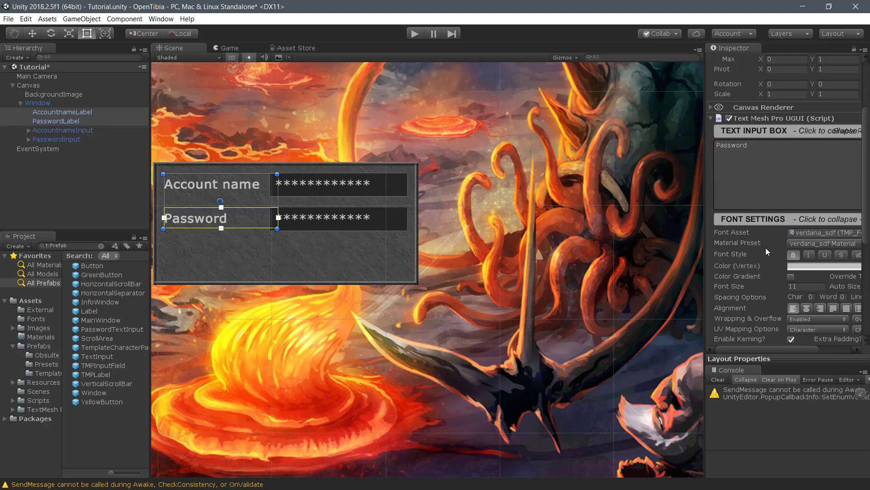
click(797, 287)
text(10)
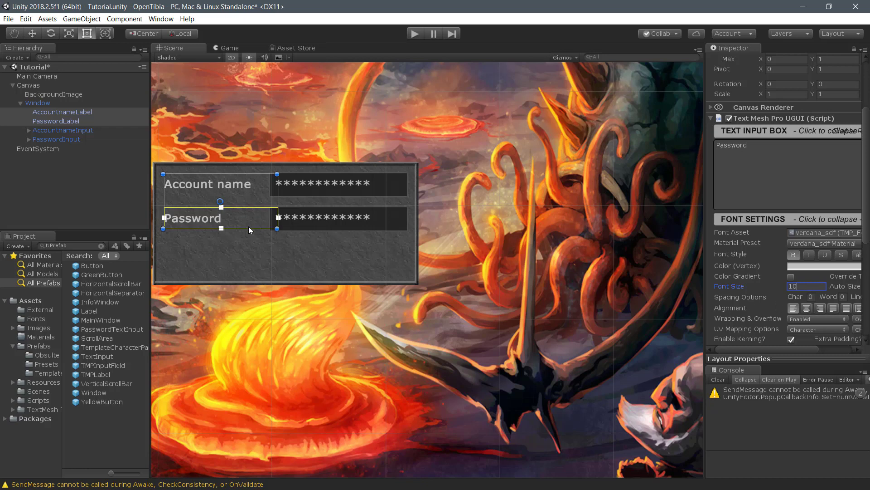
Drag the login window's top edge to resize it to 233.11 × 112.86
click(213, 186)
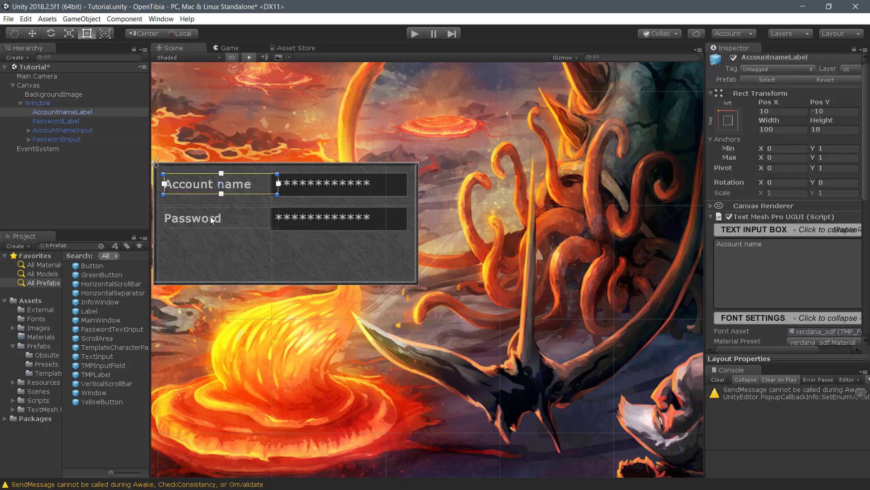
click(210, 218)
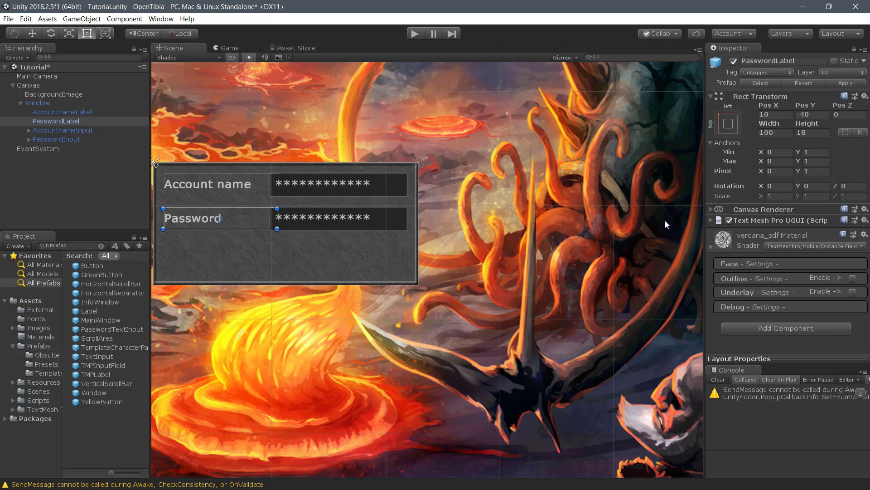
click(338, 244)
mouse_move(371, 161)
mouse_down()
mouse_move(369, 123)
mouse_move(361, 165)
mouse_move(361, 156)
mouse_up()
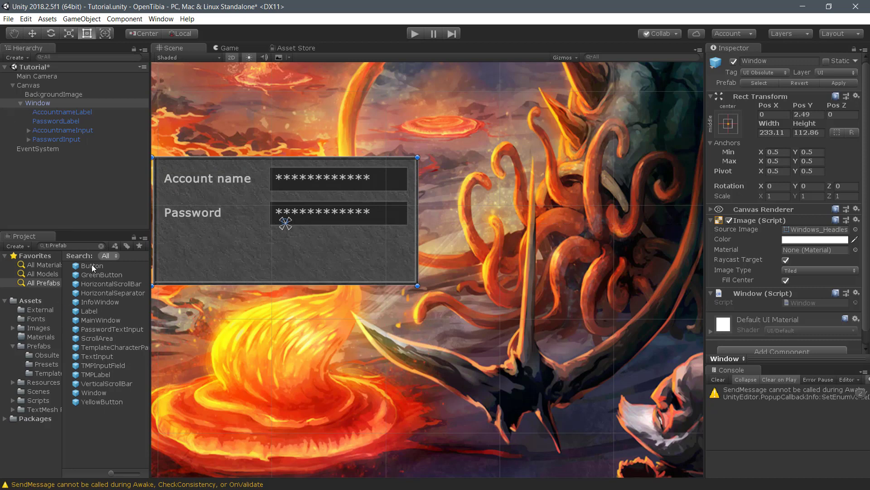
Drop a Button into Window, name it LoginButton, and drag it below the Password row
drag(92, 265, 68, 145)
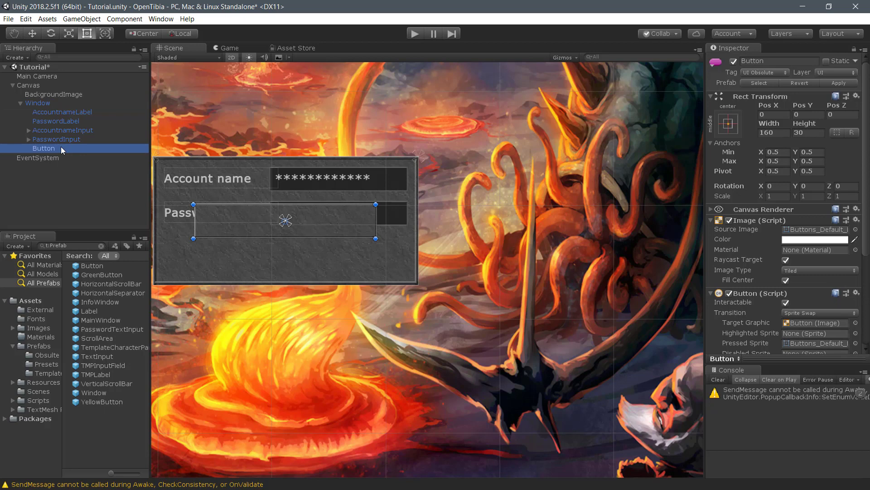
click(61, 146)
text(LoginBu)
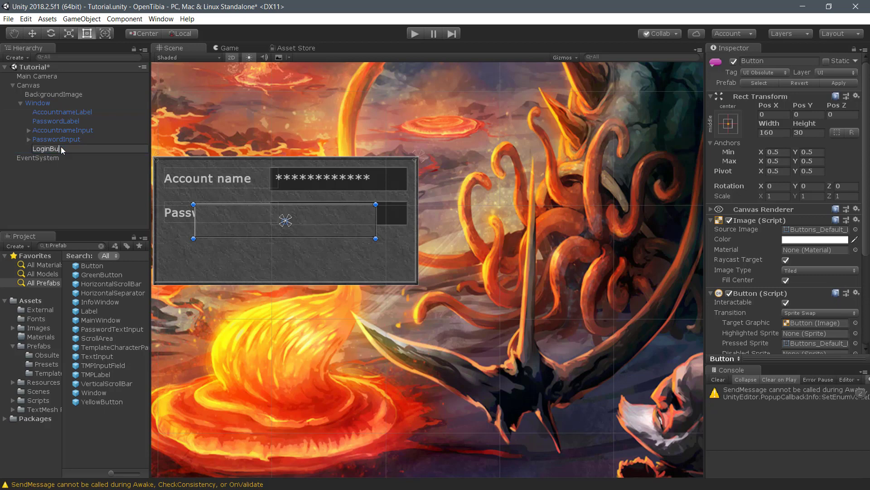
text(tton)
key(Return)
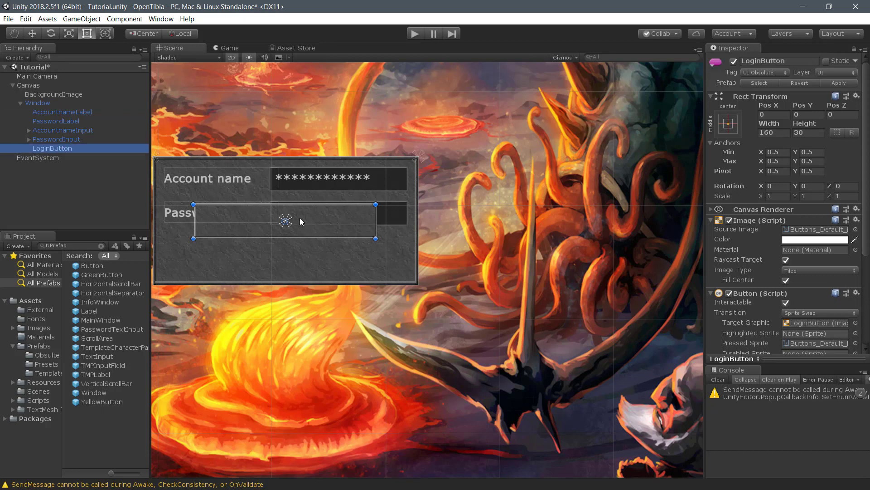
drag(301, 218, 321, 257)
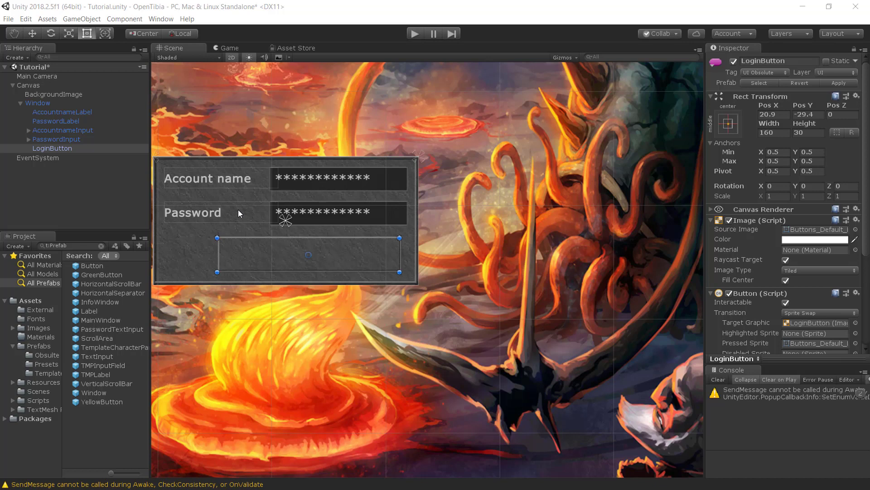
Inspect the Account name label's pivot values, then select the account name input
click(231, 181)
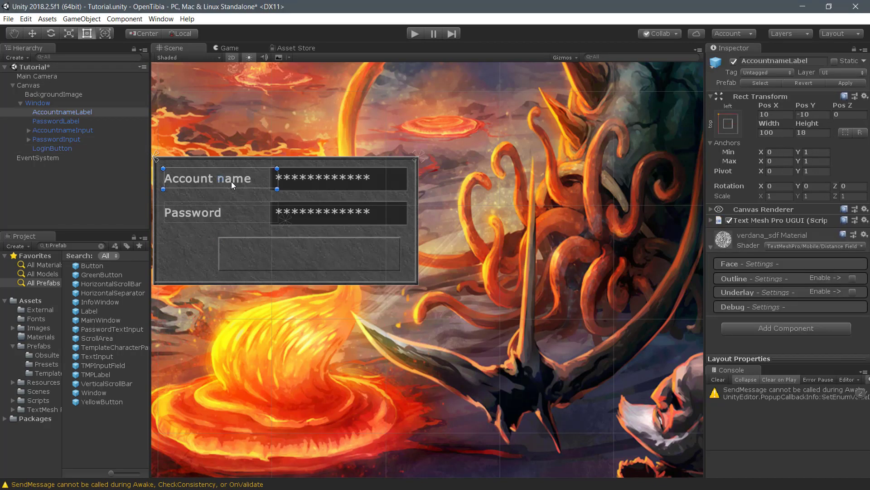
click(782, 170)
click(824, 171)
click(347, 172)
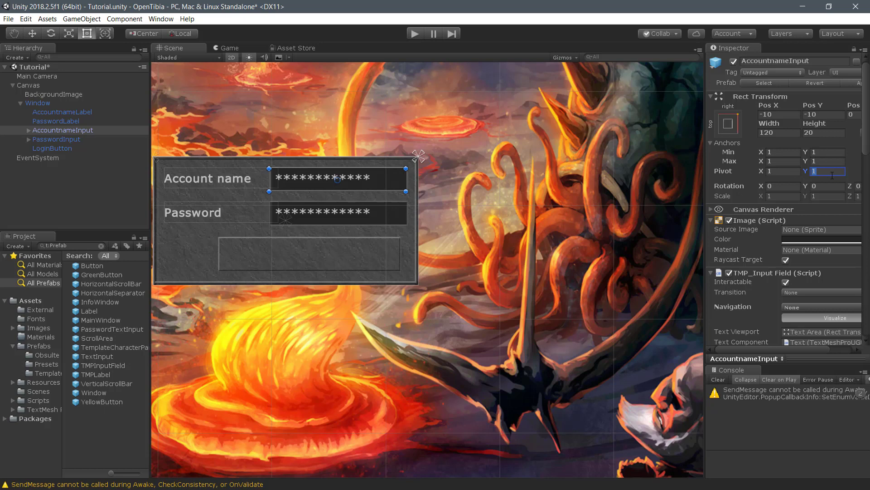
Set LoginButton's pivot to X 1, Y 0 and its position to 0, 0
click(386, 254)
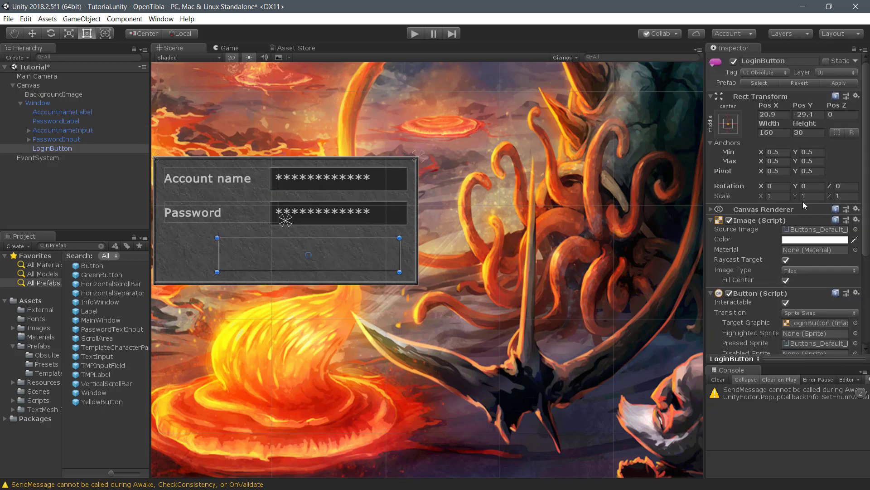
click(784, 174)
text(1)
click(811, 172)
text(0)
click(779, 116)
text(0)
click(808, 115)
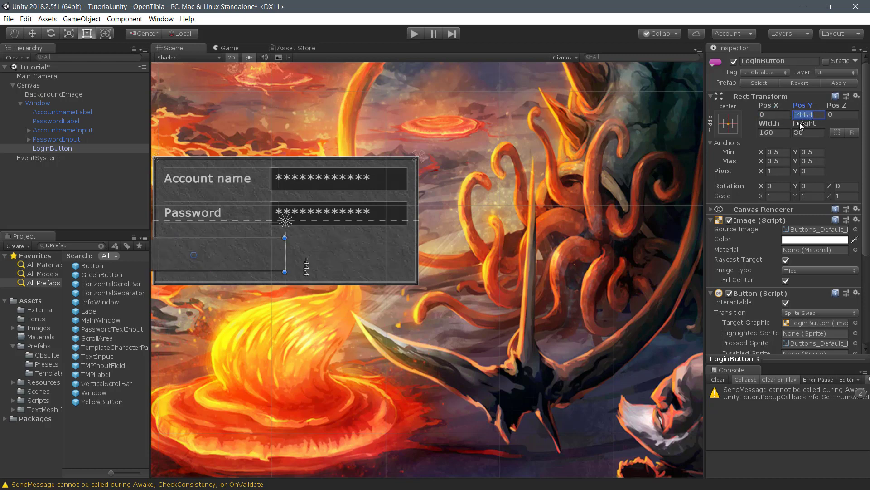
text(0)
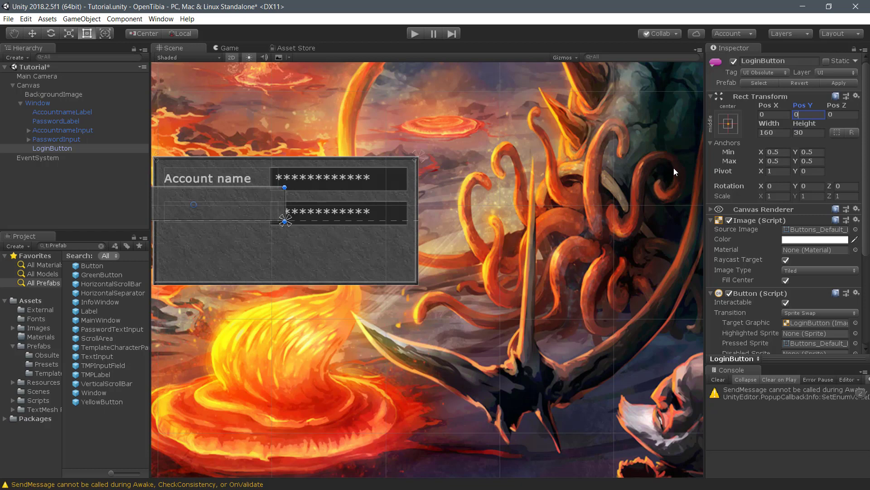
Apply the bottom-right anchor preset to LoginButton and recheck the presets
click(728, 124)
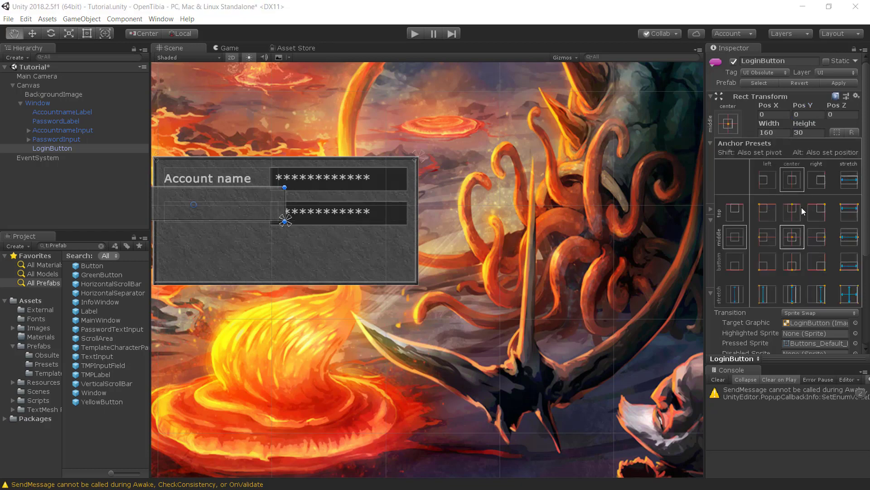
alt+click(823, 267)
click(478, 249)
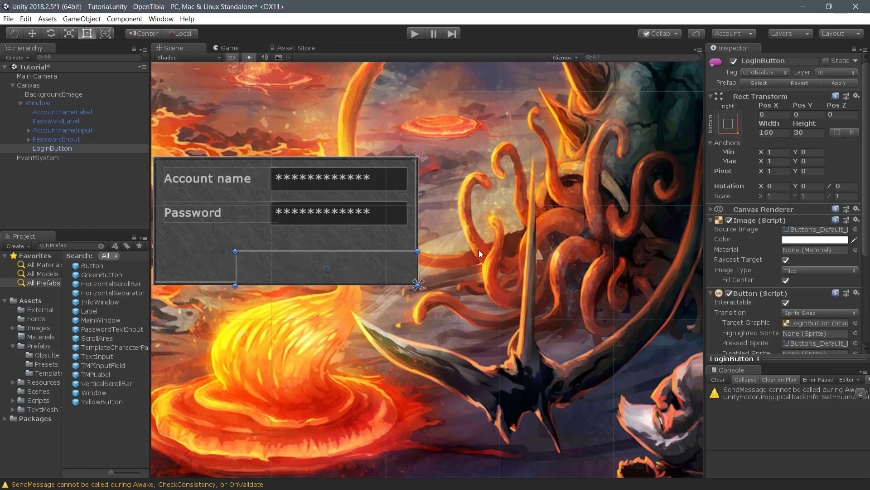
click(729, 123)
click(574, 188)
Widen the Inspector, try pivot X values 0 and 2, and leave it at 1
drag(706, 81, 616, 86)
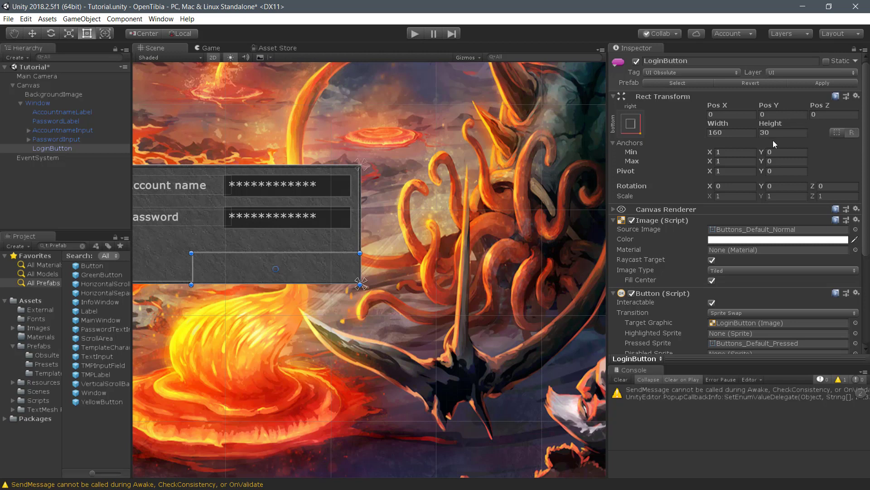
click(746, 175)
key(BackSpace)
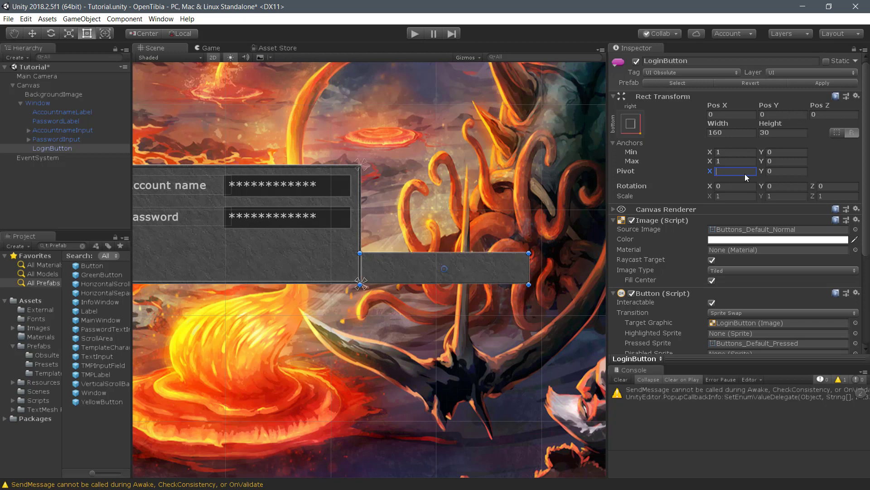
text(0)
key(BackSpace)
text(2)
key(BackSpace)
text(1)
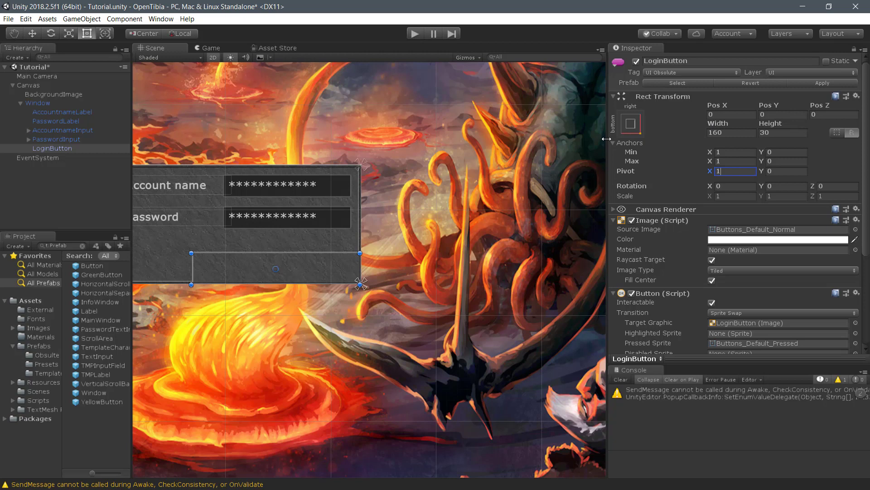
drag(607, 137, 729, 143)
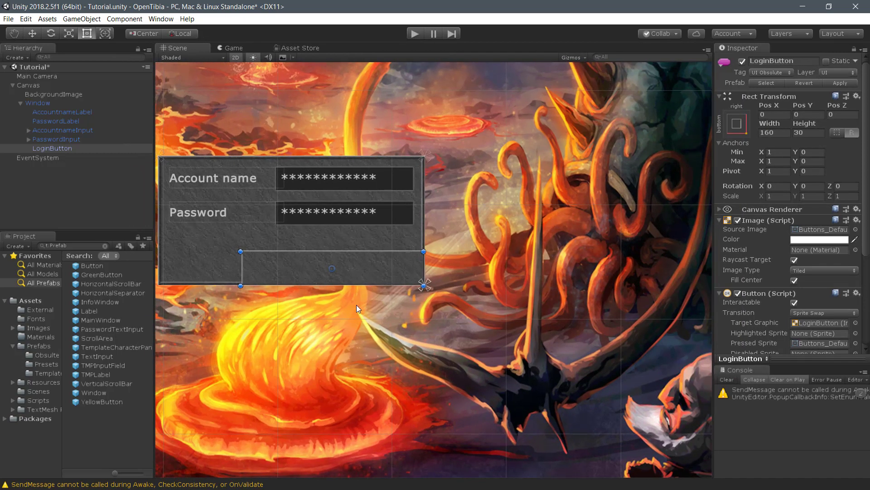
Reselect LoginButton and set its Rect Transform width to 80 and height to 20
click(338, 291)
click(301, 278)
click(766, 135)
text(80)
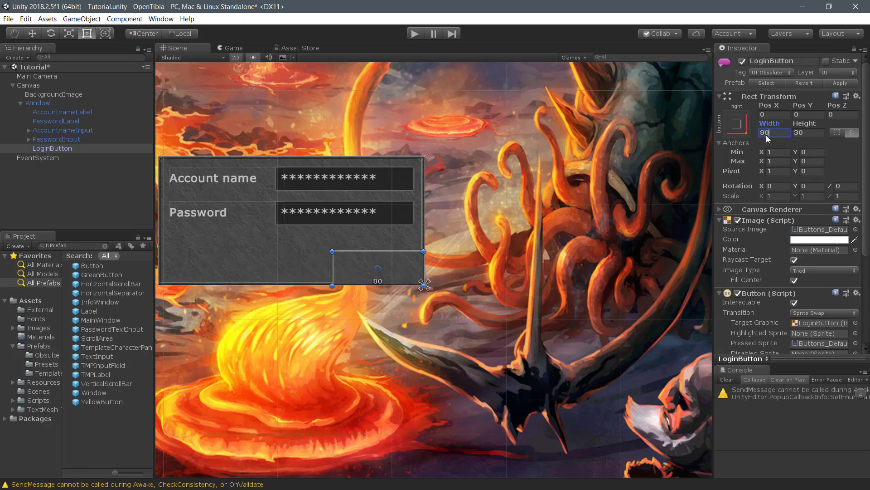
click(800, 132)
text(20)
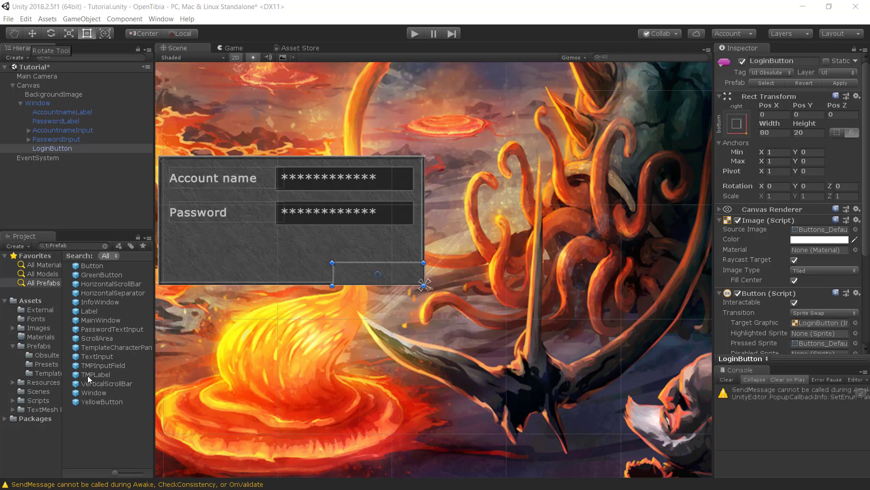
Drop a TMPLabel into LoginButton and apply the stretch-stretch anchor preset to fill it
drag(88, 375, 69, 146)
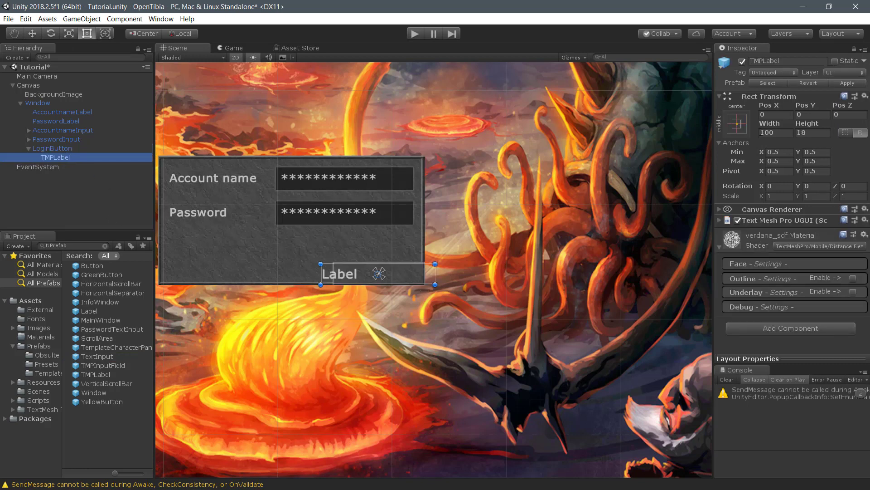
click(737, 123)
alt+click(856, 296)
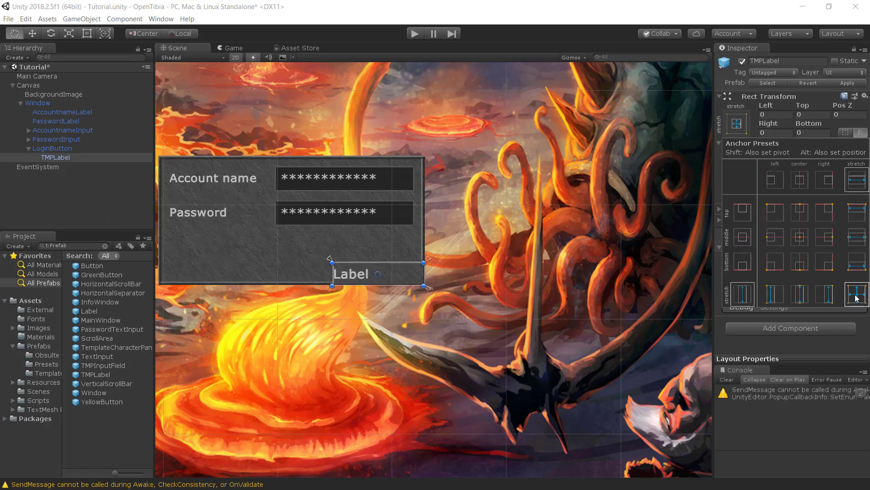
Centre the button label's text horizontally and set its font size to 9
key(Escape)
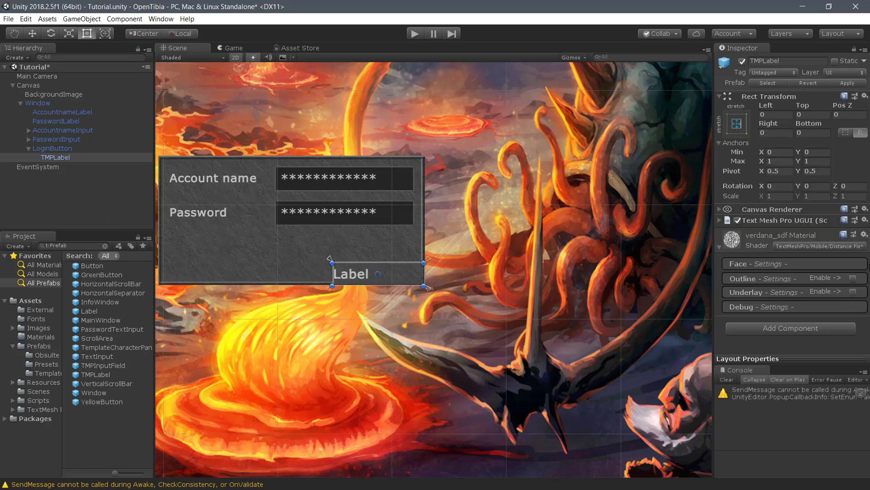
click(722, 219)
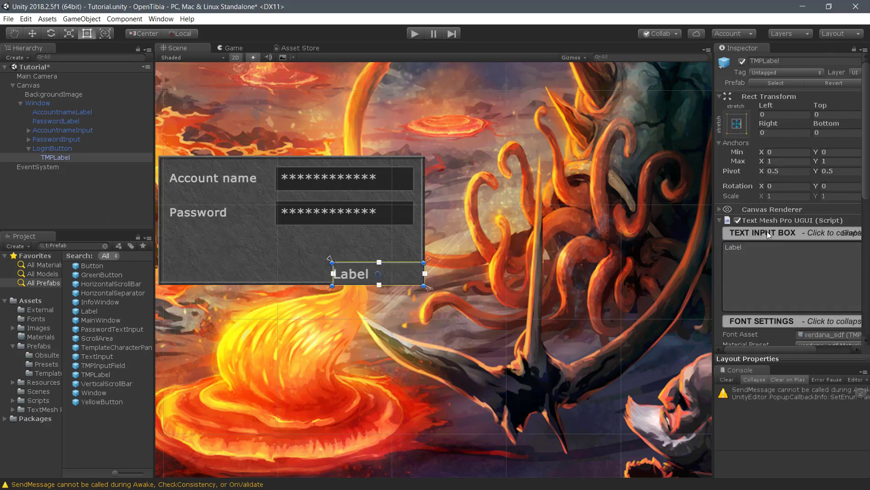
click(720, 220)
click(722, 221)
scroll(801, 294, down, 5)
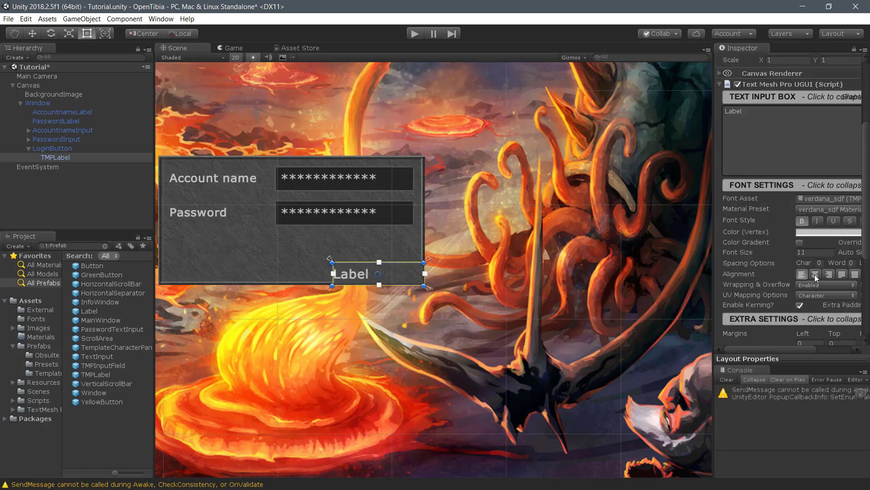
click(814, 273)
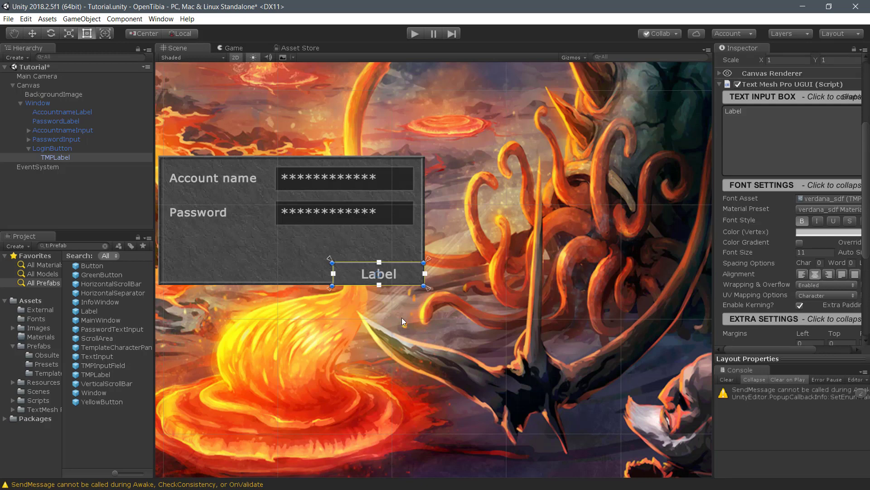
click(391, 298)
click(380, 275)
scroll(774, 284, down, 3)
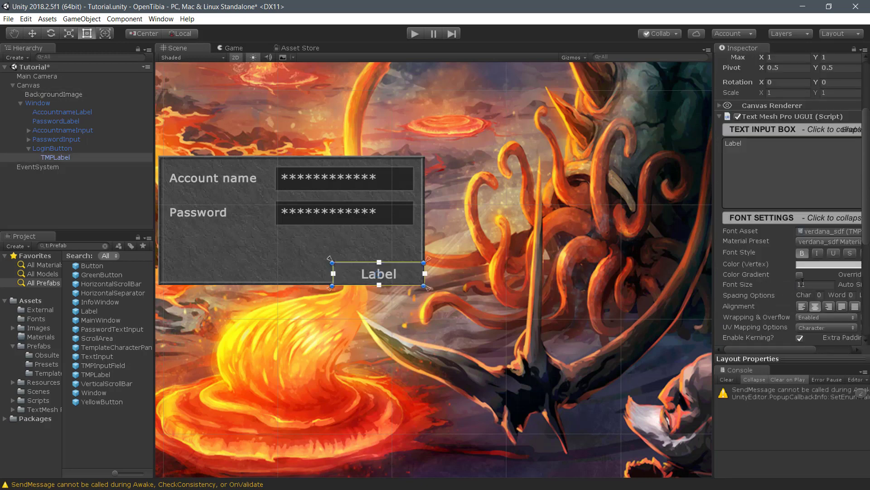
click(802, 284)
text(9)
Replace the label's placeholder text with 'Login'
scroll(812, 289, down, 2)
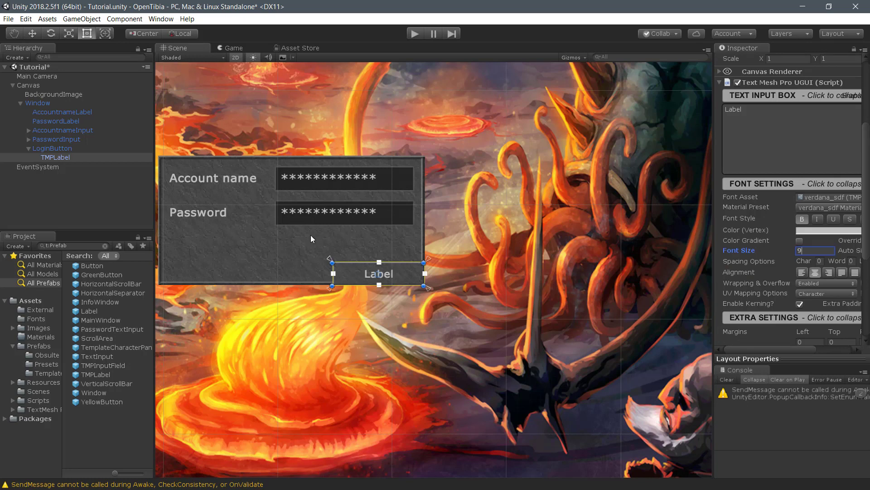
scroll(818, 204, up, 3)
click(784, 197)
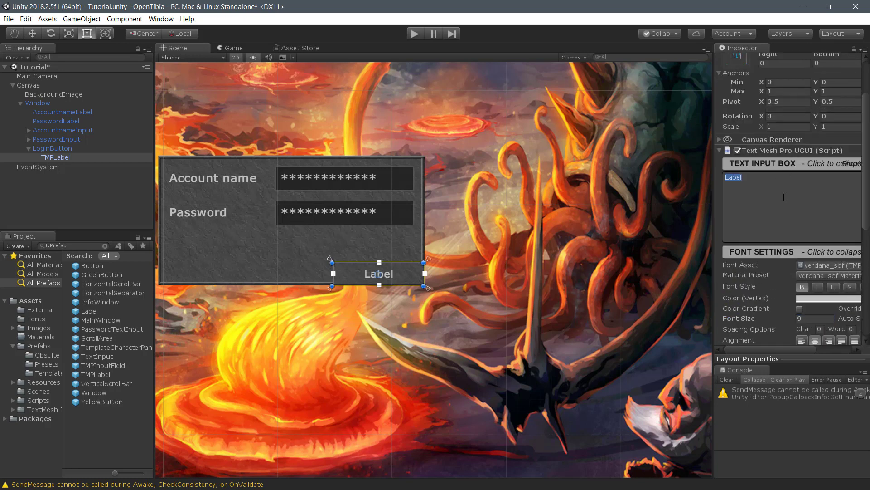
text(Login)
click(407, 263)
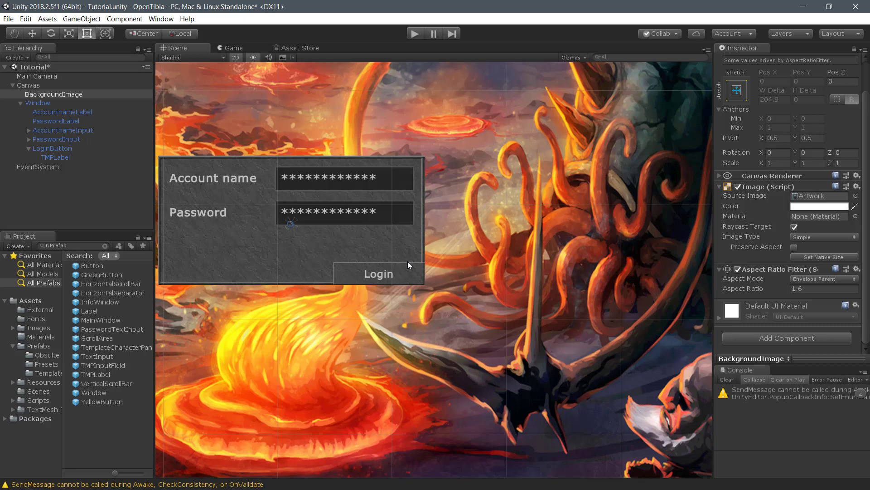
Position the LoginButton at Pos X -10 and Pos Y 10
click(383, 274)
scroll(797, 188, up, 2)
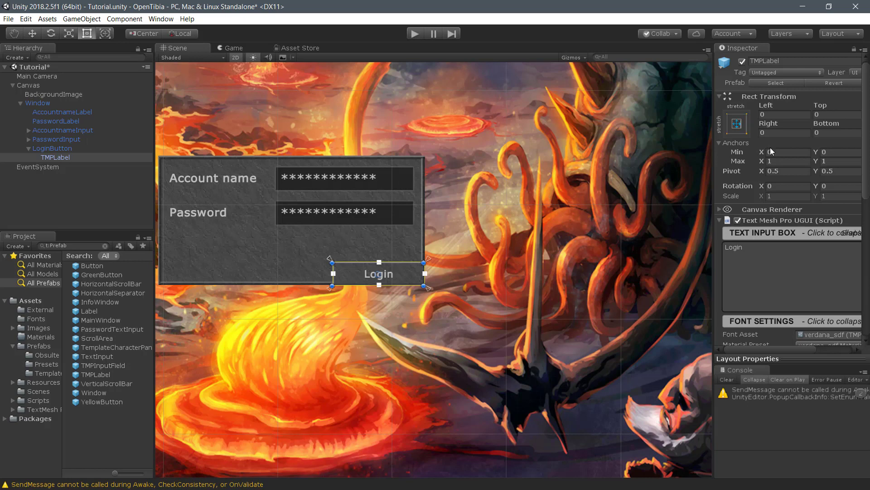
click(764, 116)
text(-10)
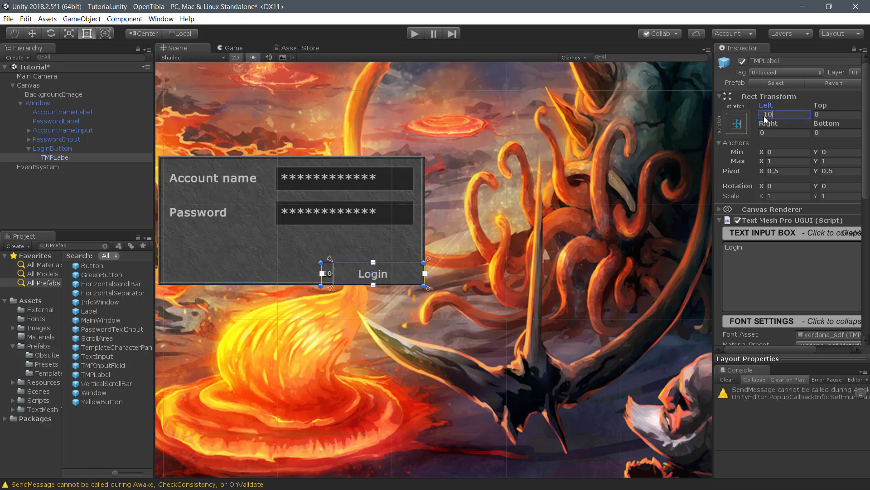
key(Escape)
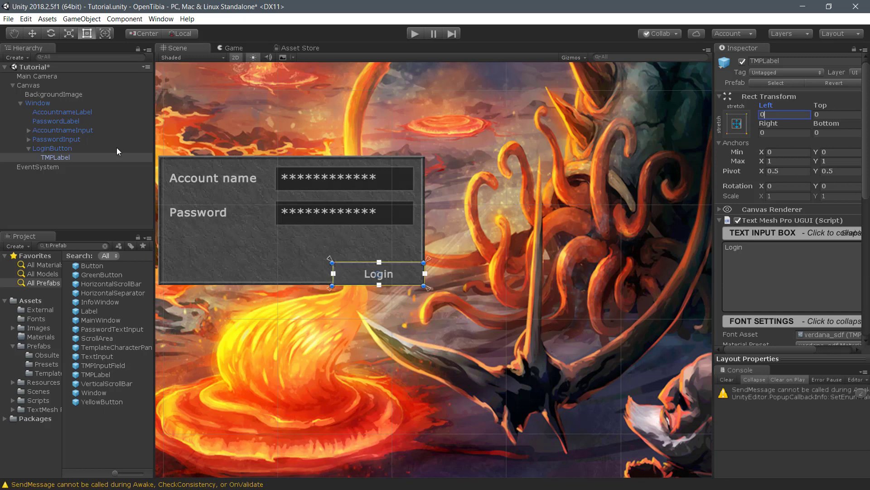
click(93, 149)
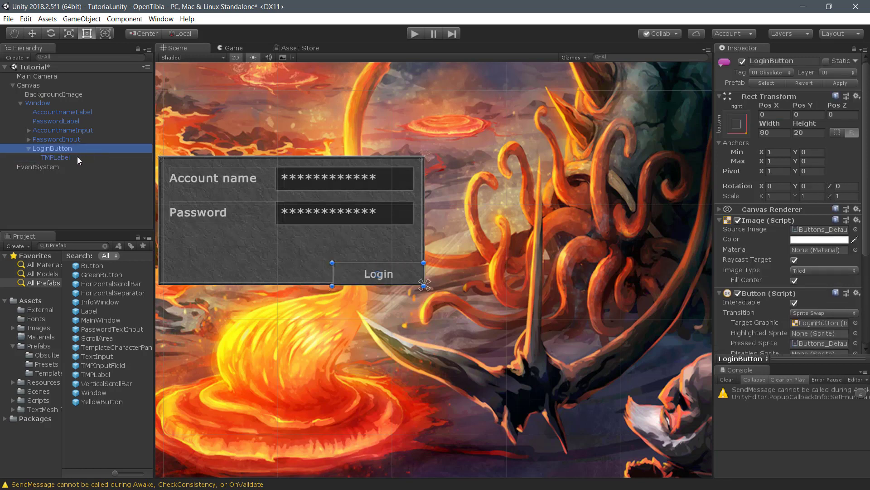
click(77, 157)
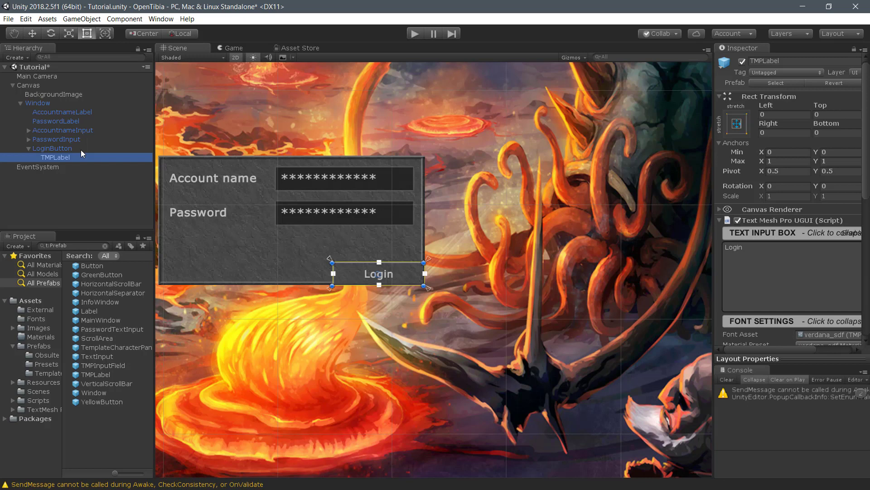
click(81, 150)
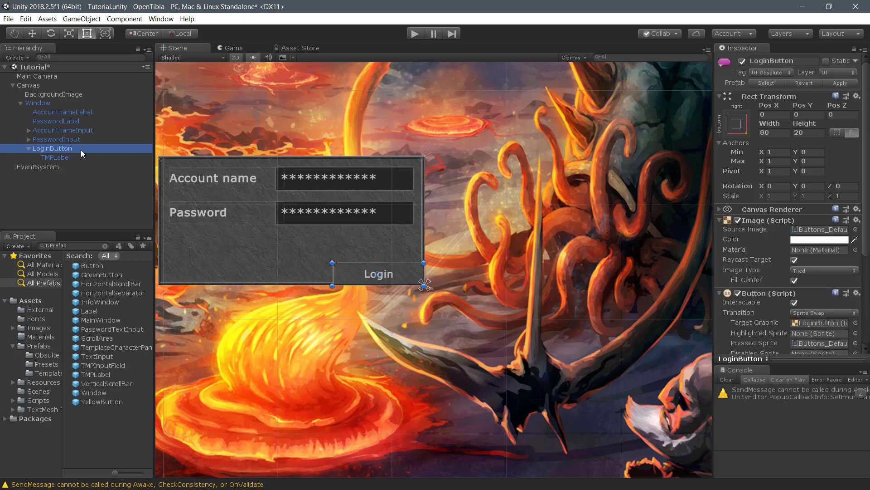
click(776, 113)
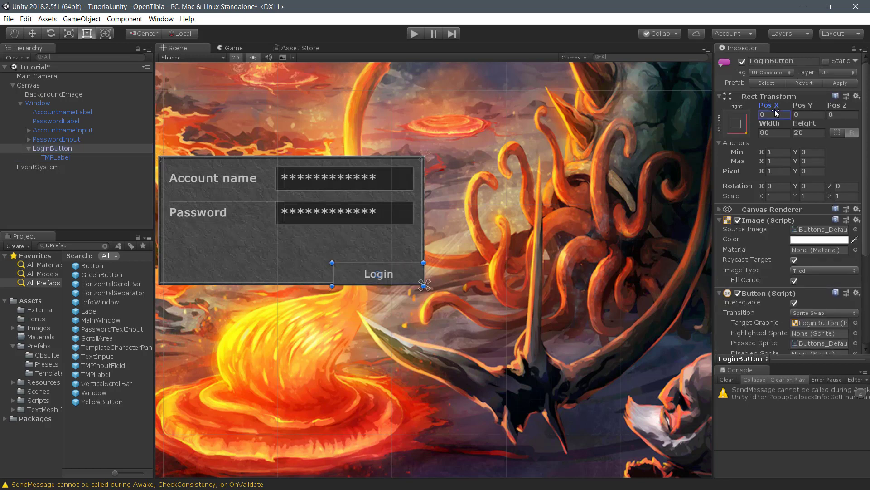
text(-10)
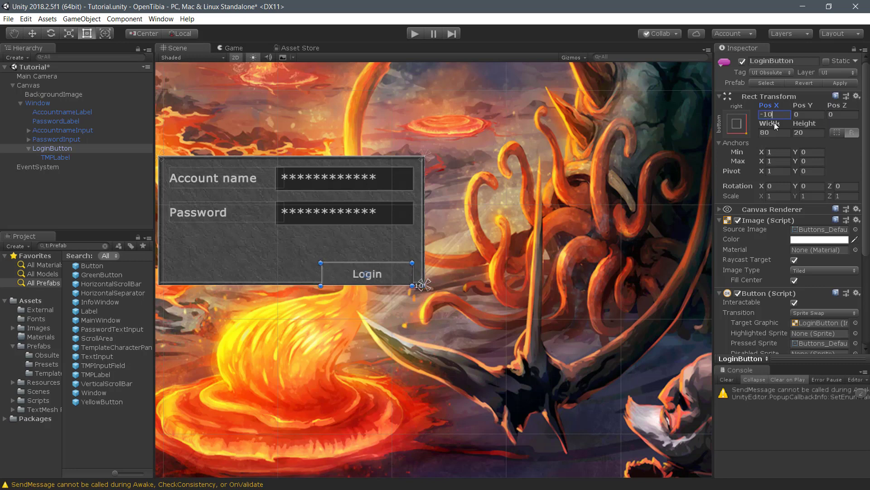
click(807, 116)
text(10)
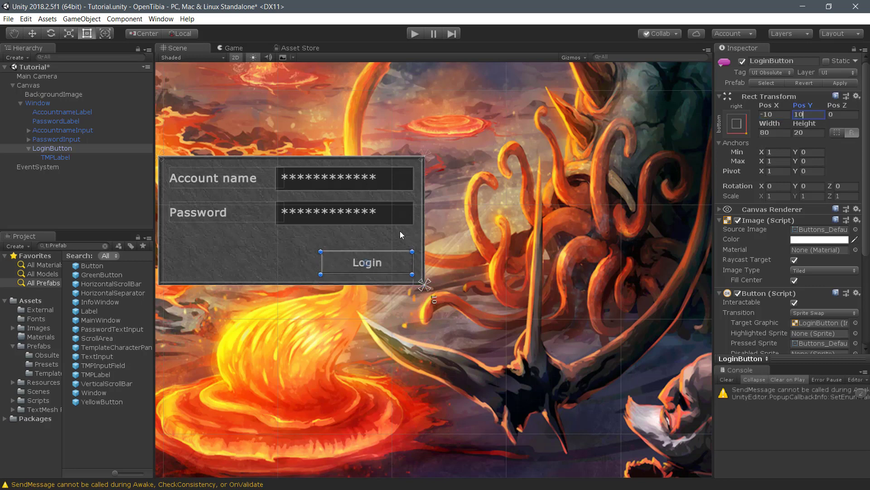
Set the Window panel to Pos Y 0, Width 230 and Height 98
click(344, 238)
drag(294, 284, 295, 266)
click(776, 133)
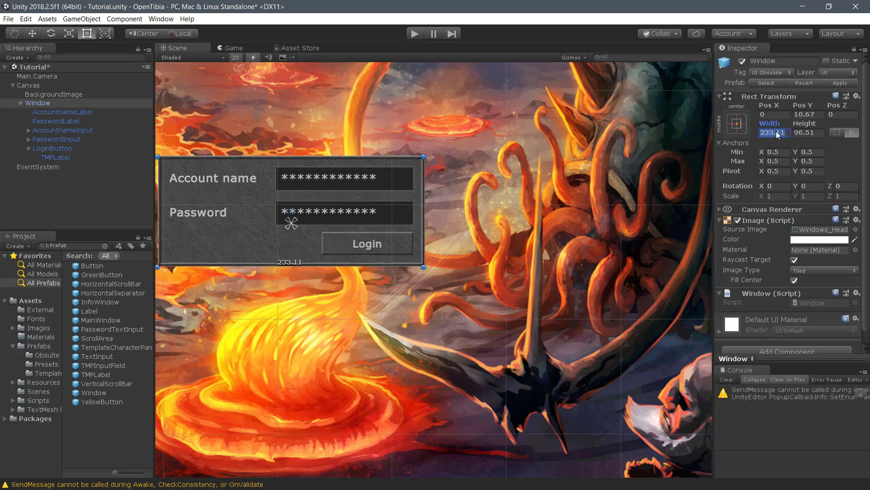
click(804, 113)
text(0)
key(Return)
click(782, 132)
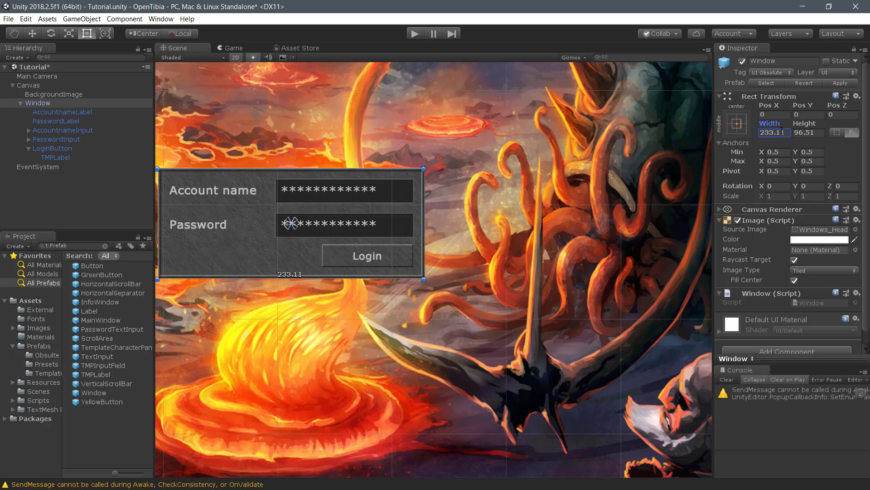
text(230)
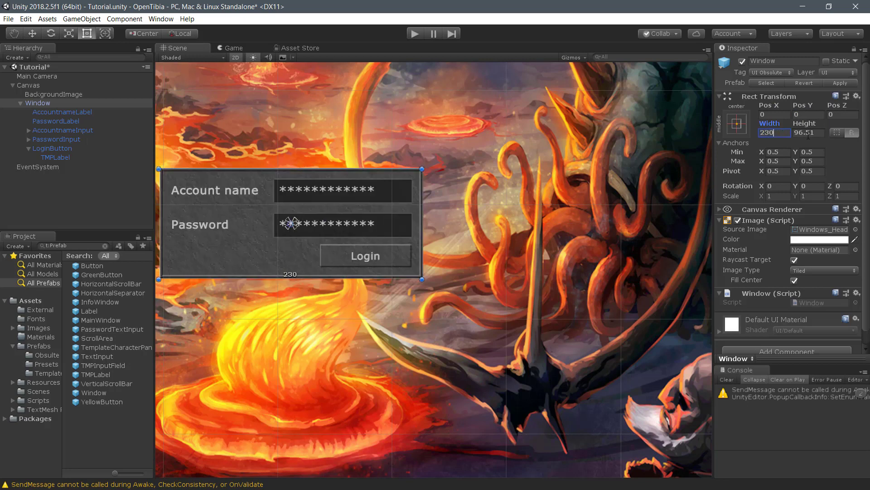
click(809, 134)
text(95)
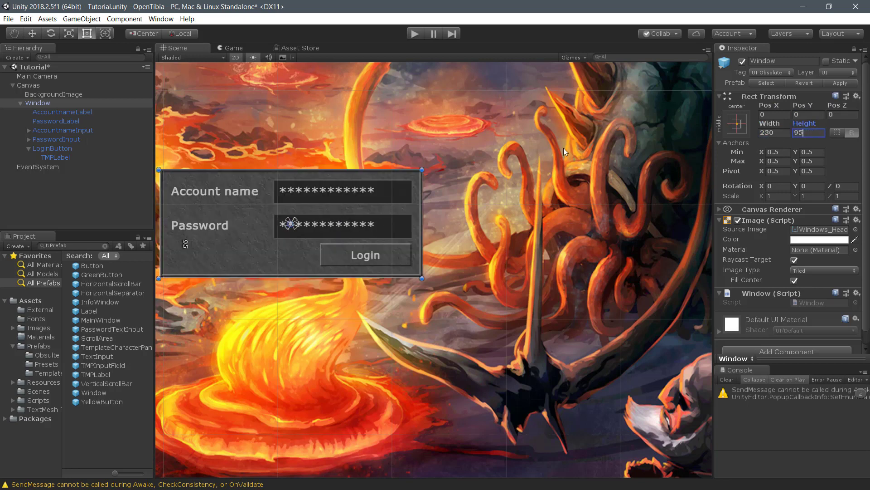
key(BackSpace)
text(8)
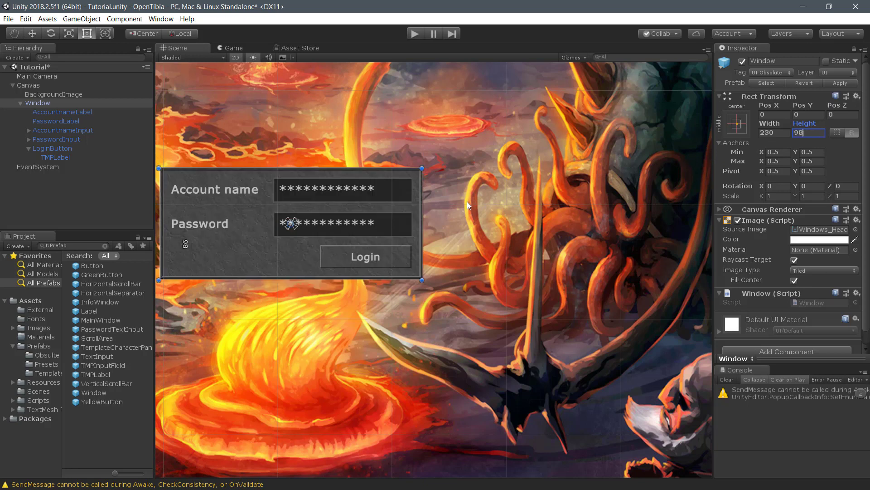
click(364, 194)
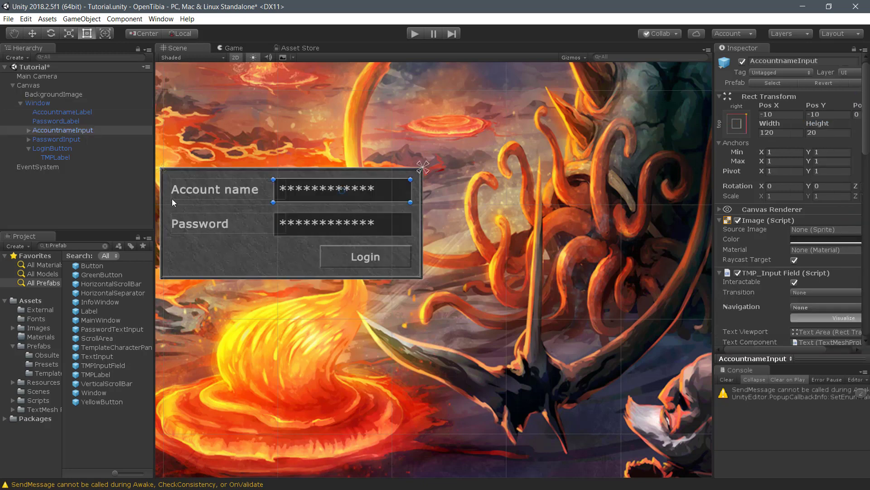
Delete the default text from the account name and password input fields
click(29, 130)
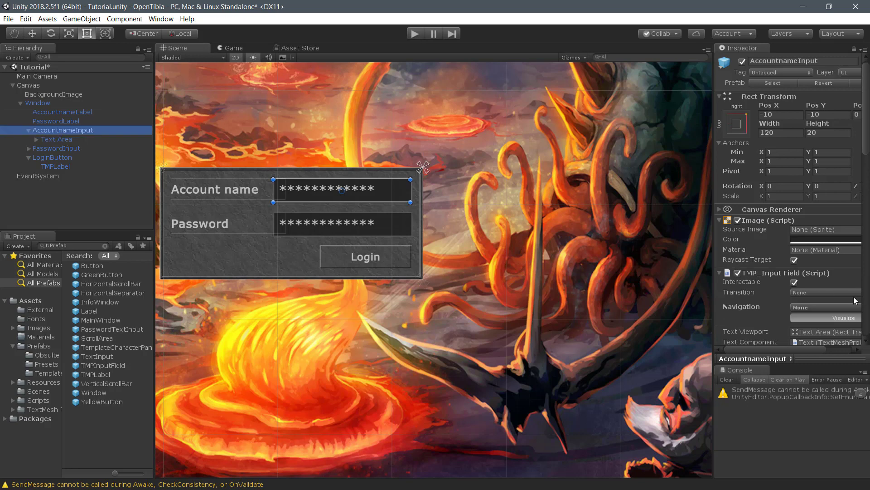
scroll(815, 322, down, 5)
click(796, 311)
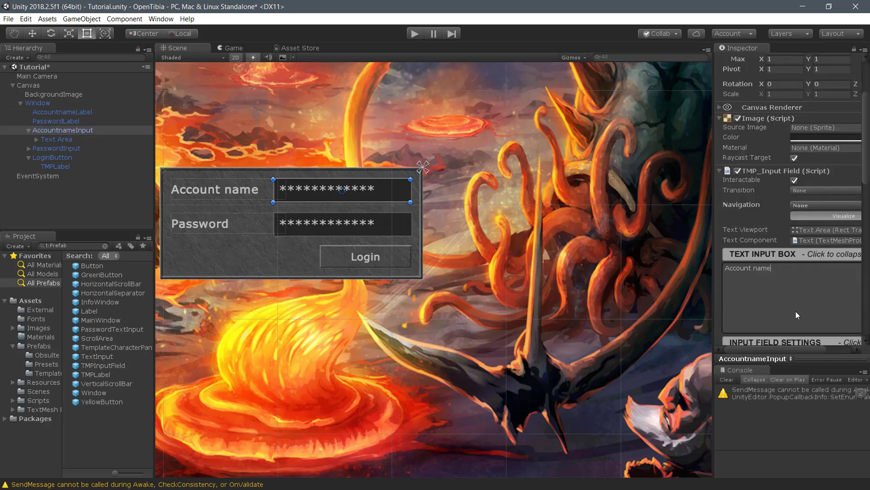
key(ctrl+a)
key(BackSpace)
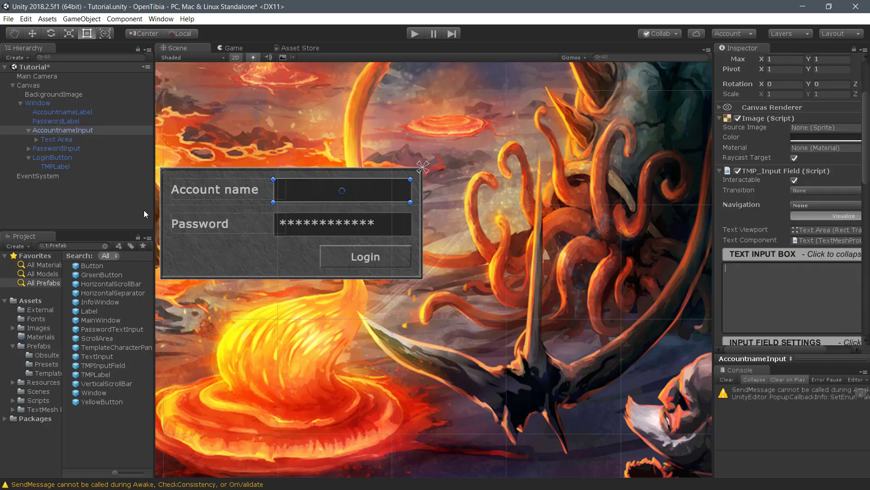
click(28, 148)
click(56, 148)
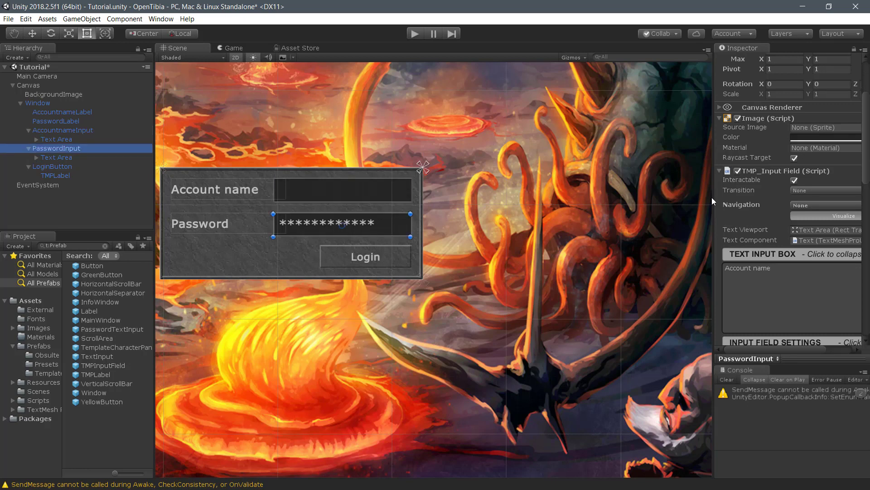
click(801, 278)
key(ctrl+a)
key(BackSpace)
Set the account field's placeholder text to 'Enter account name'
click(61, 137)
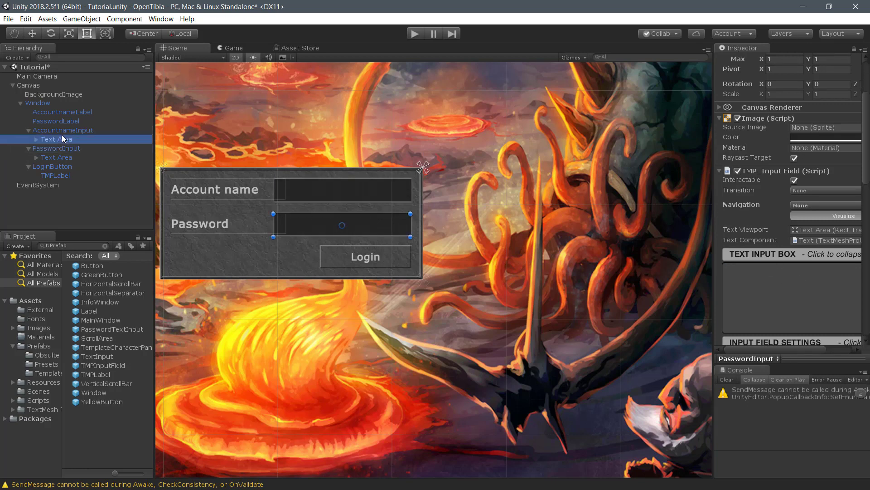
click(36, 139)
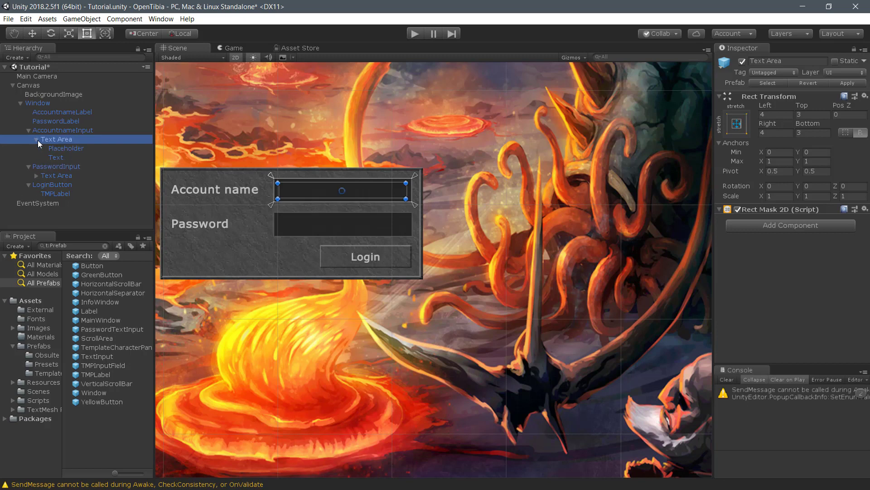
click(65, 148)
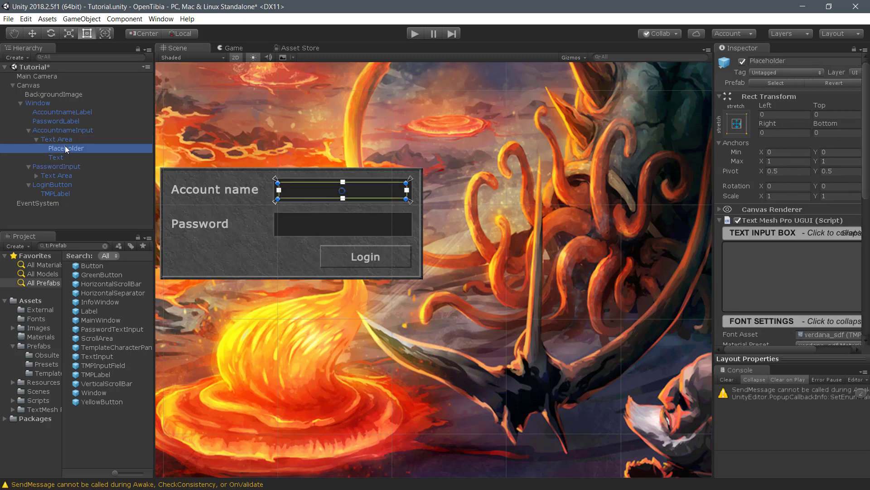
click(749, 306)
text(Enter )
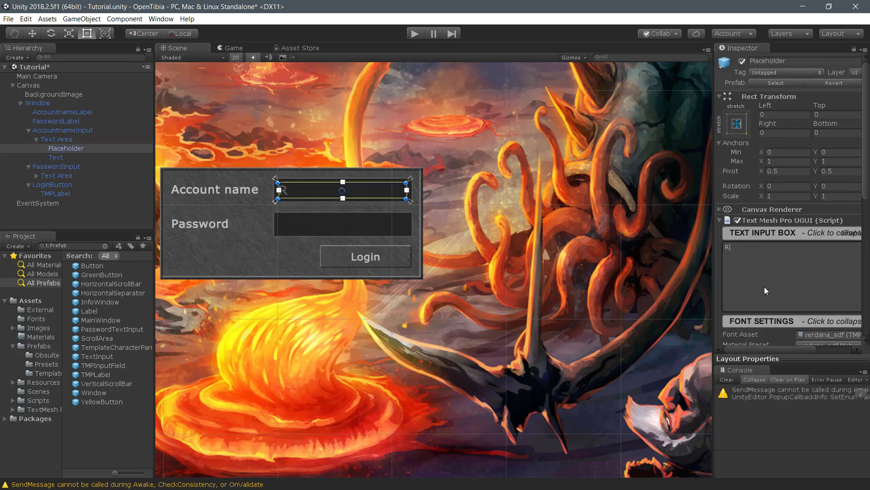
text(account name)
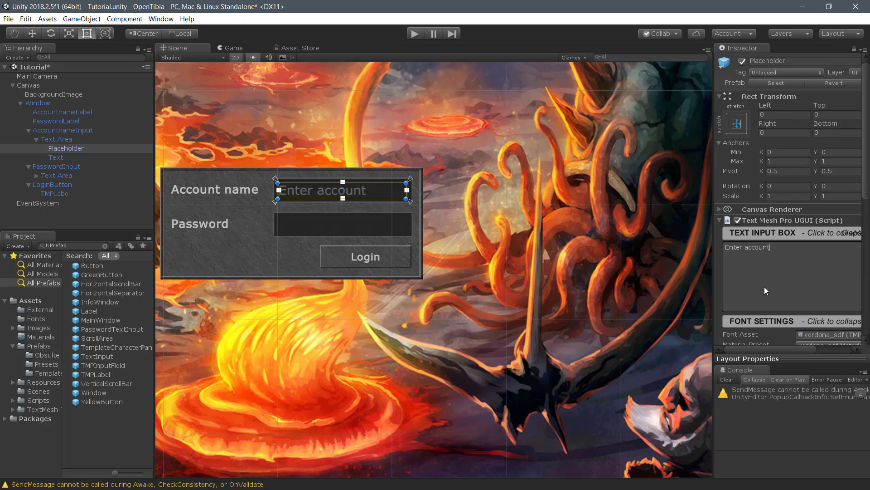
Set the password field's placeholder text to 'Enter password'
click(411, 223)
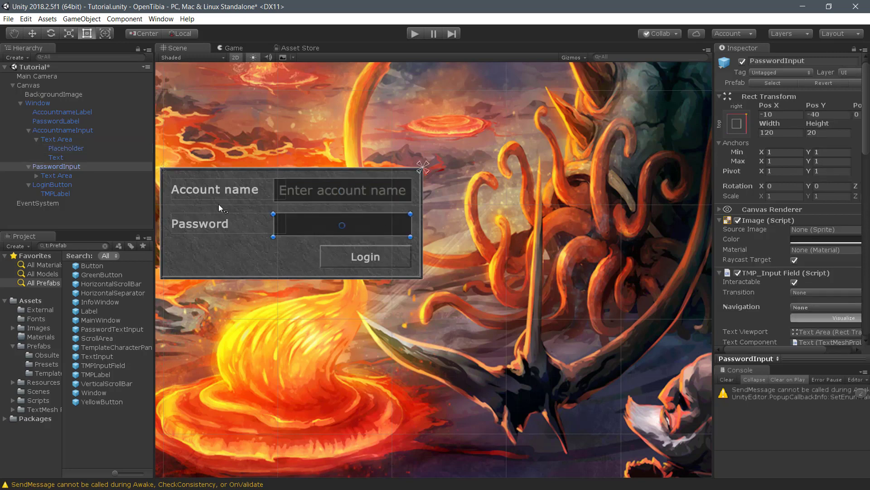
click(36, 175)
click(66, 184)
click(771, 269)
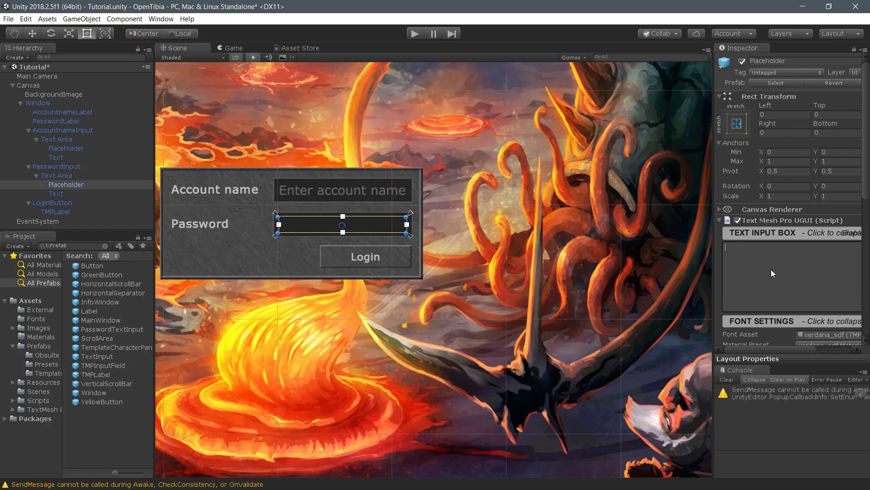
text(Enter passwor)
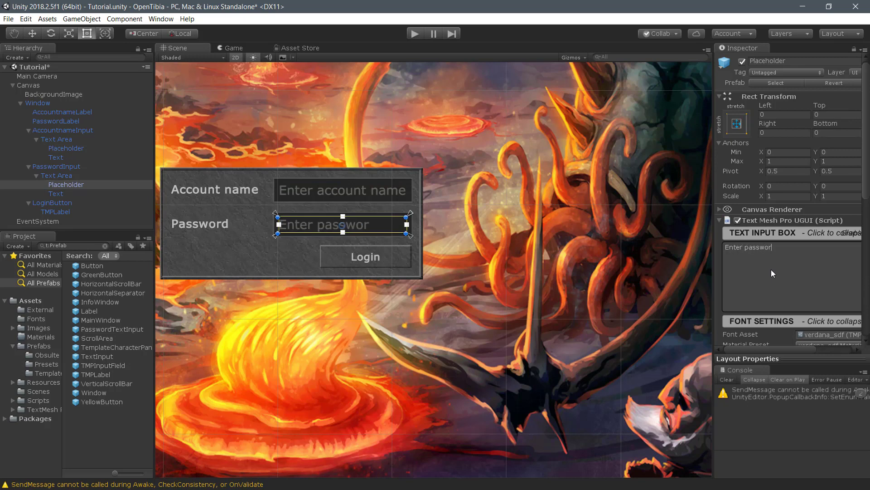
text(d)
click(335, 185)
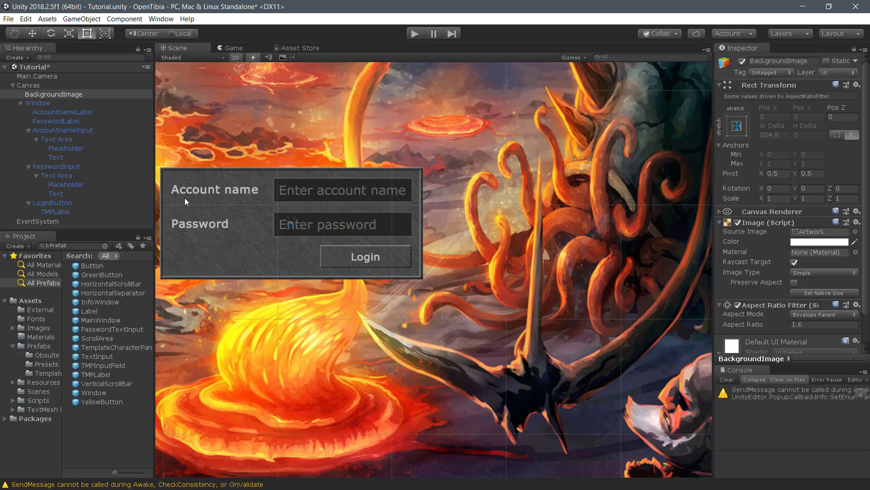
Change the Window panel's height to 100 units
click(274, 246)
drag(298, 277, 298, 284)
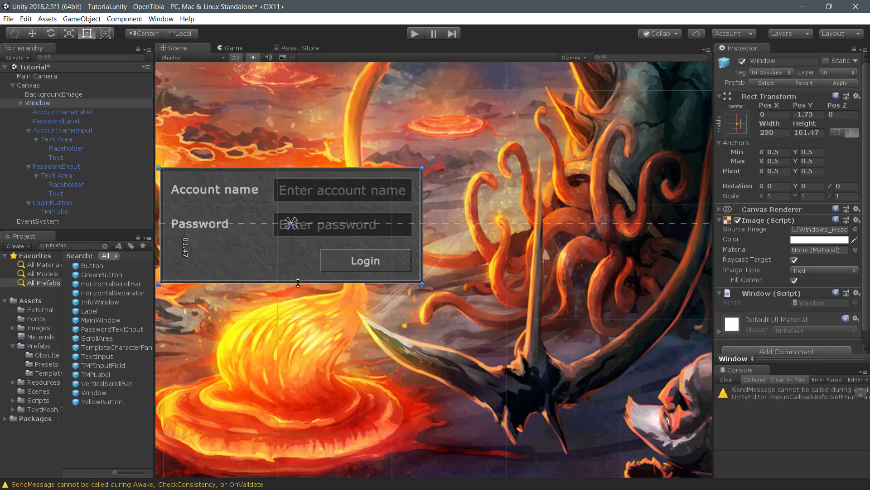
click(808, 133)
text(100)
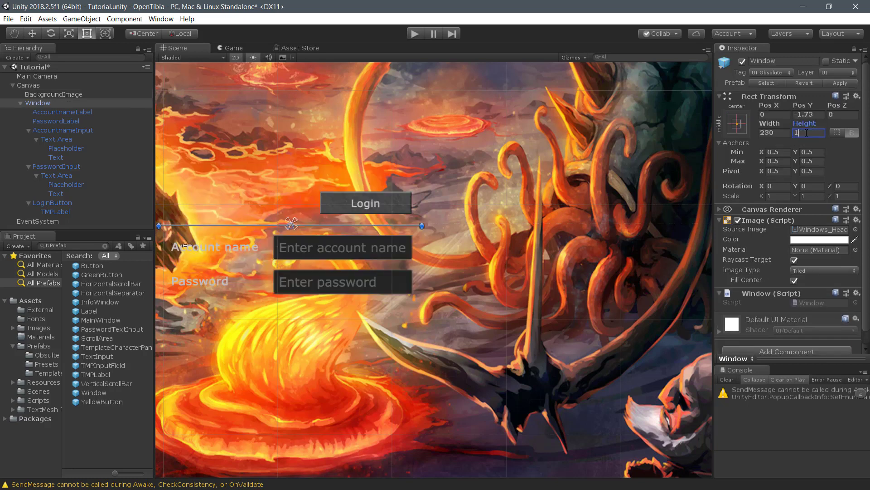
click(498, 181)
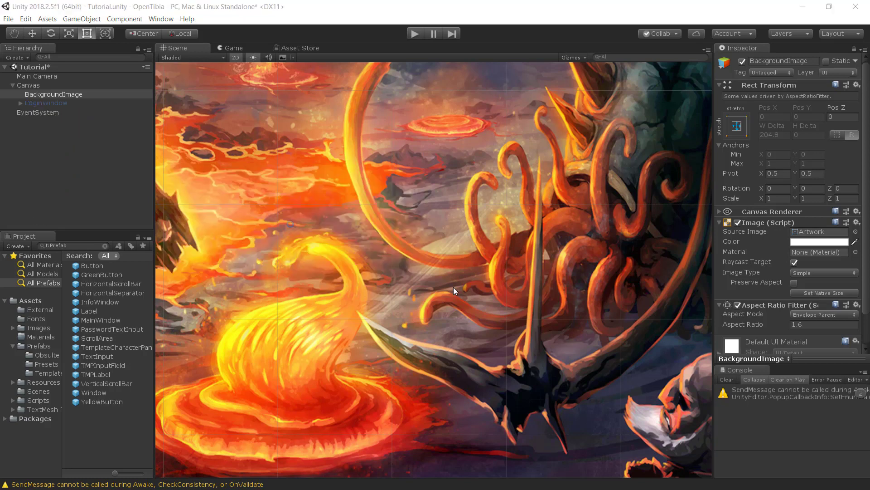
Reactivate LoginWindow and fold the Login label's TextMeshPro component
click(78, 102)
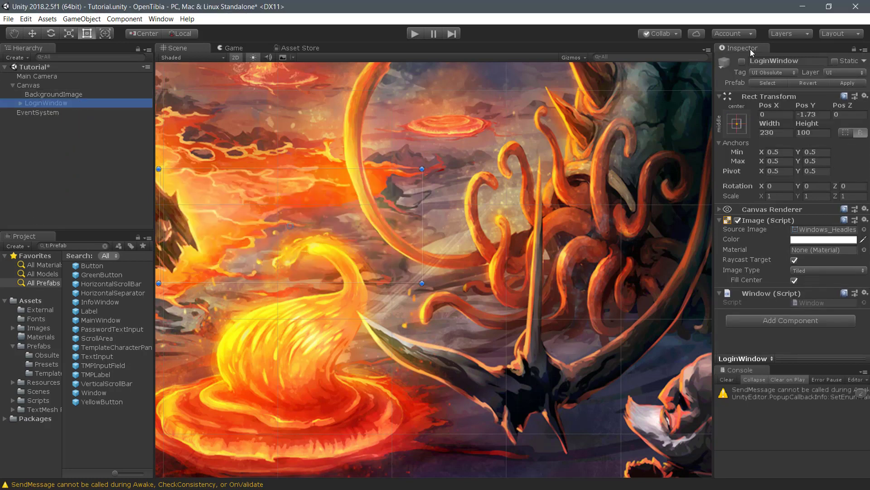
click(742, 61)
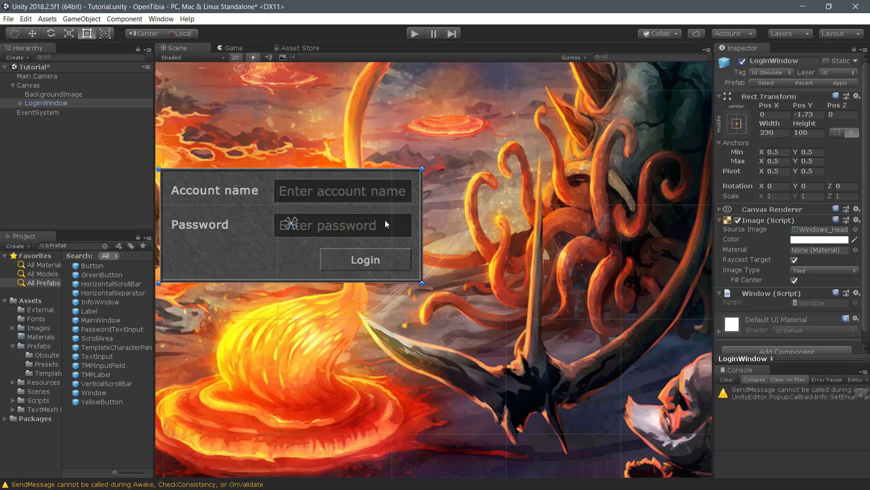
click(359, 257)
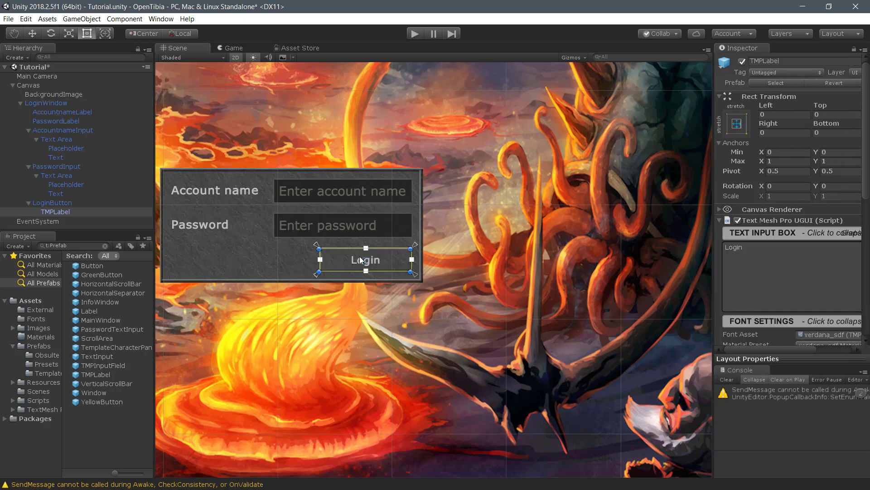
click(720, 220)
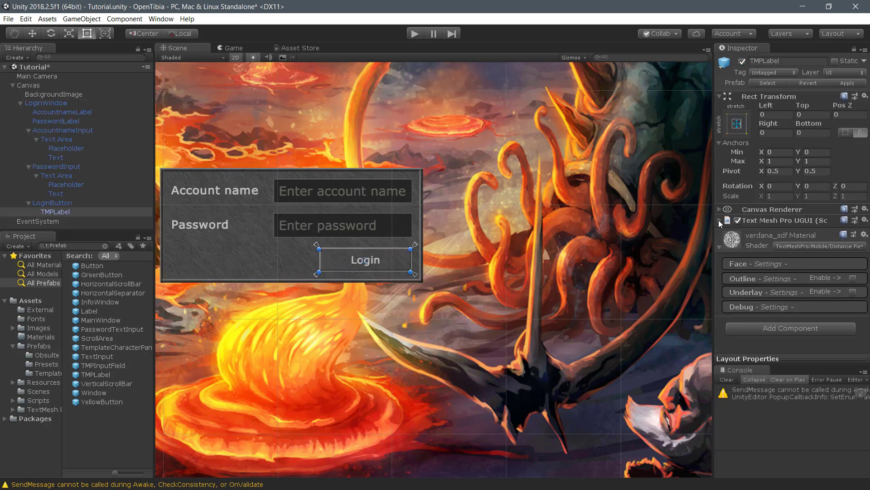